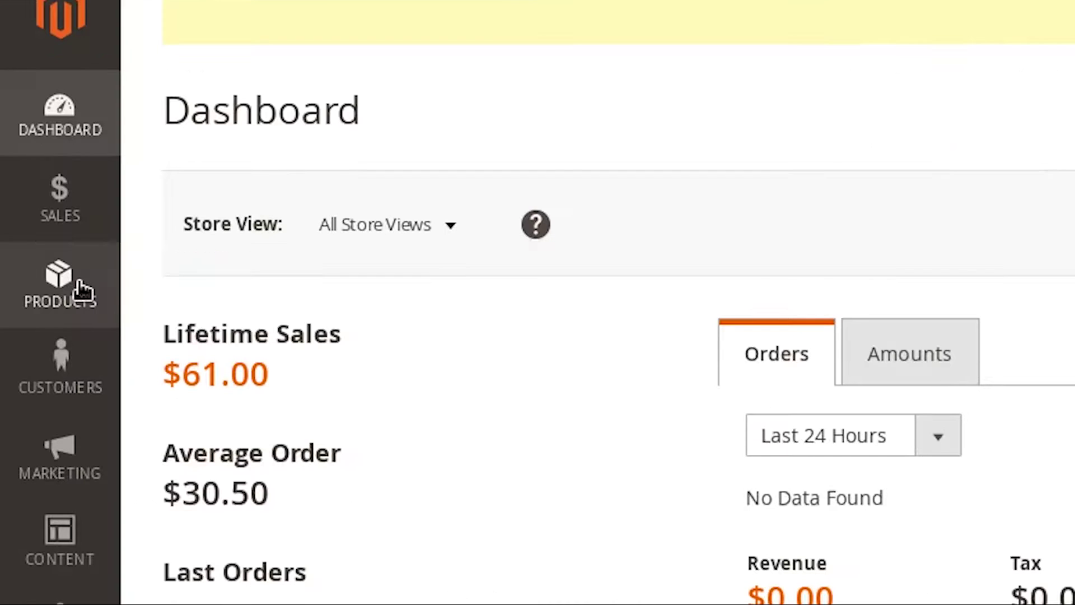
Step: Open the product categories page and start a new subcategory under Default Category
click(46, 253)
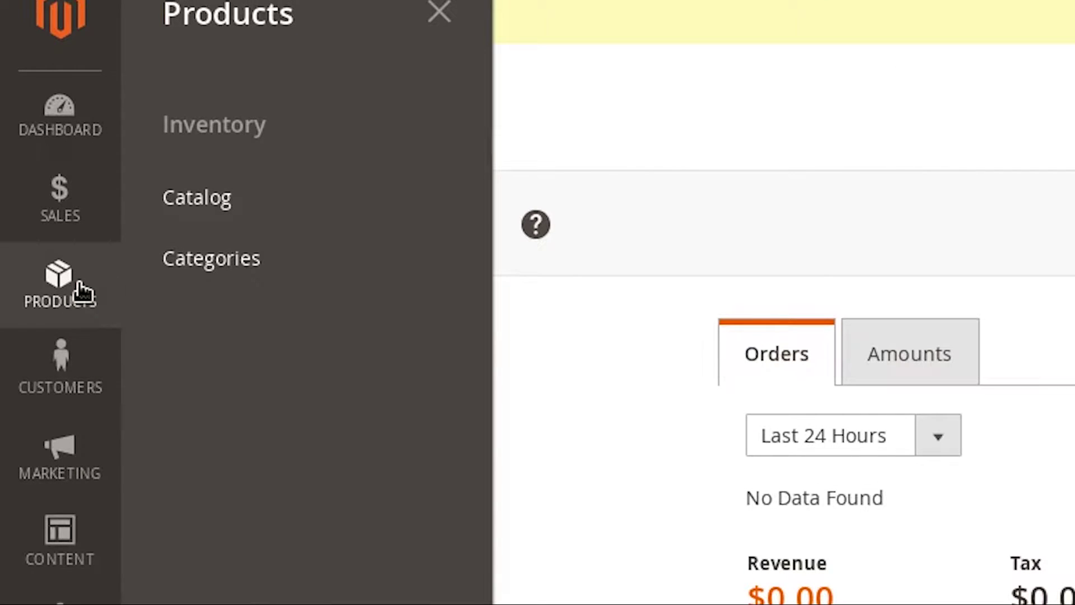
click(223, 251)
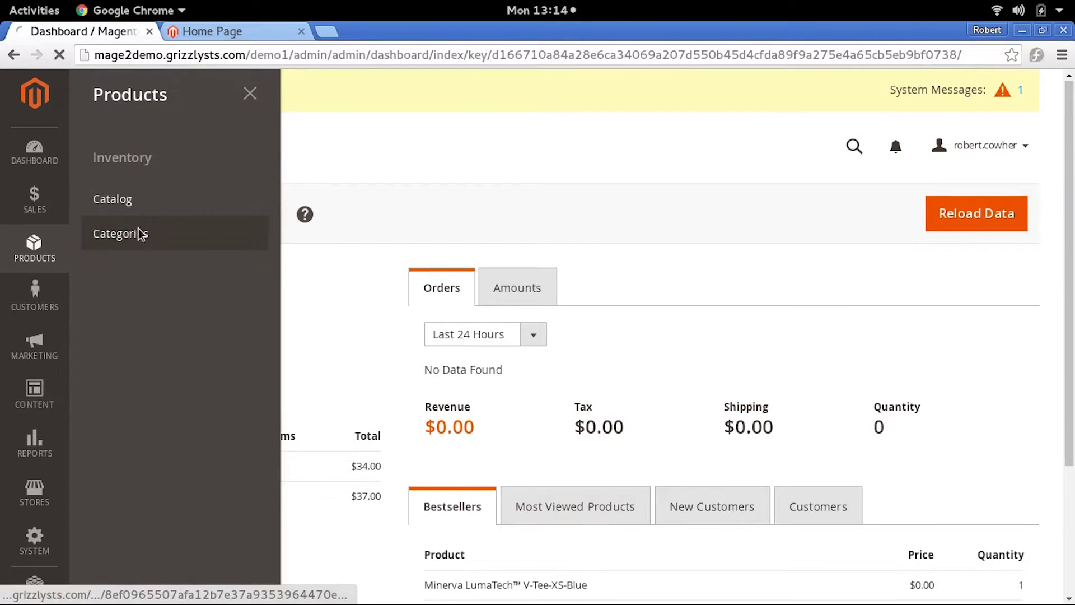
click(140, 234)
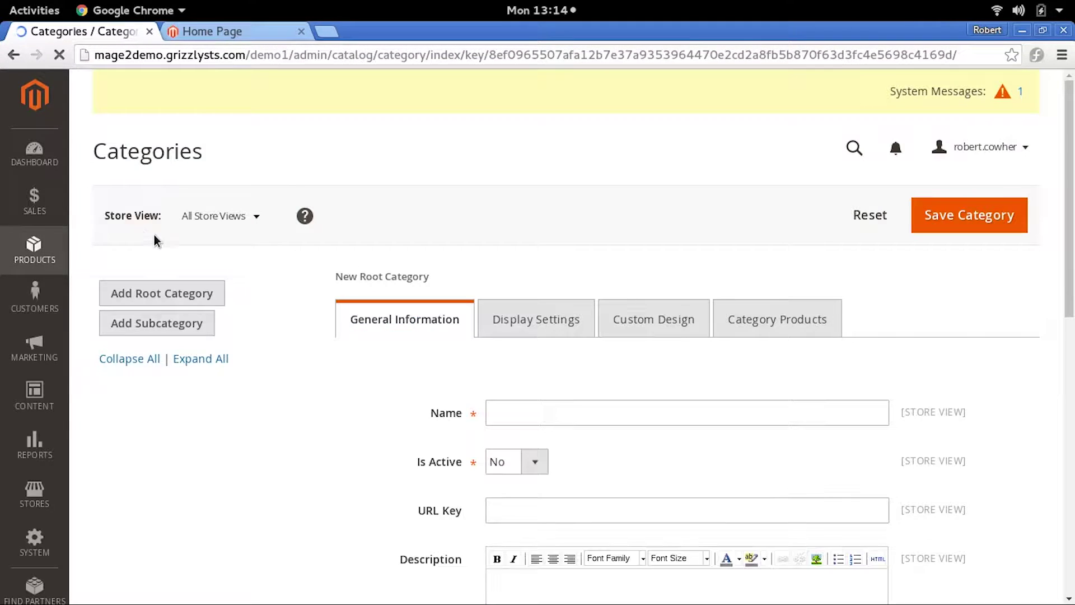
scroll(222, 262, down, 3)
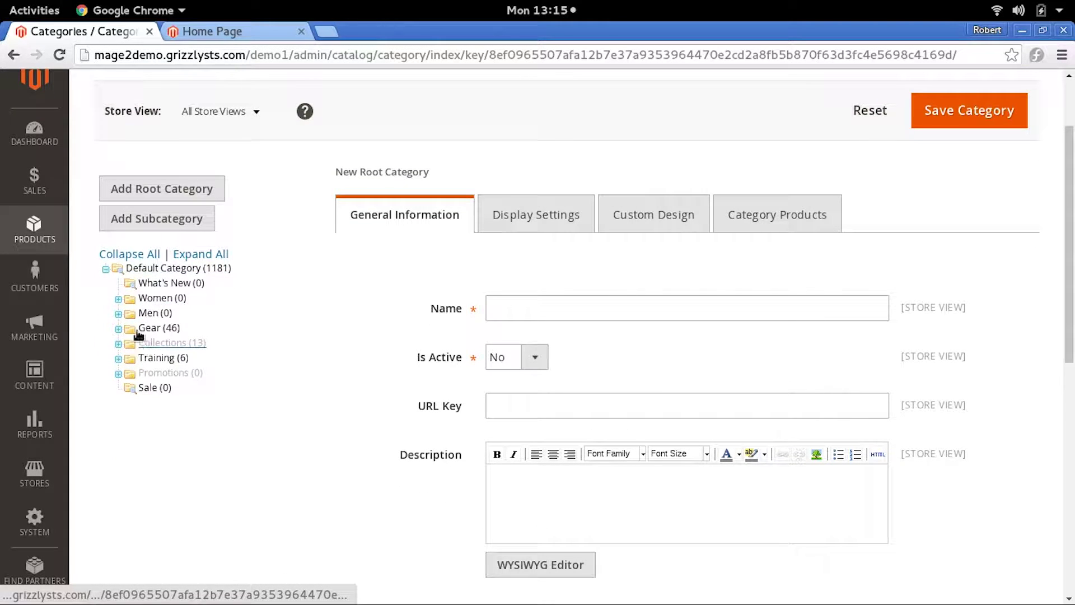
click(132, 270)
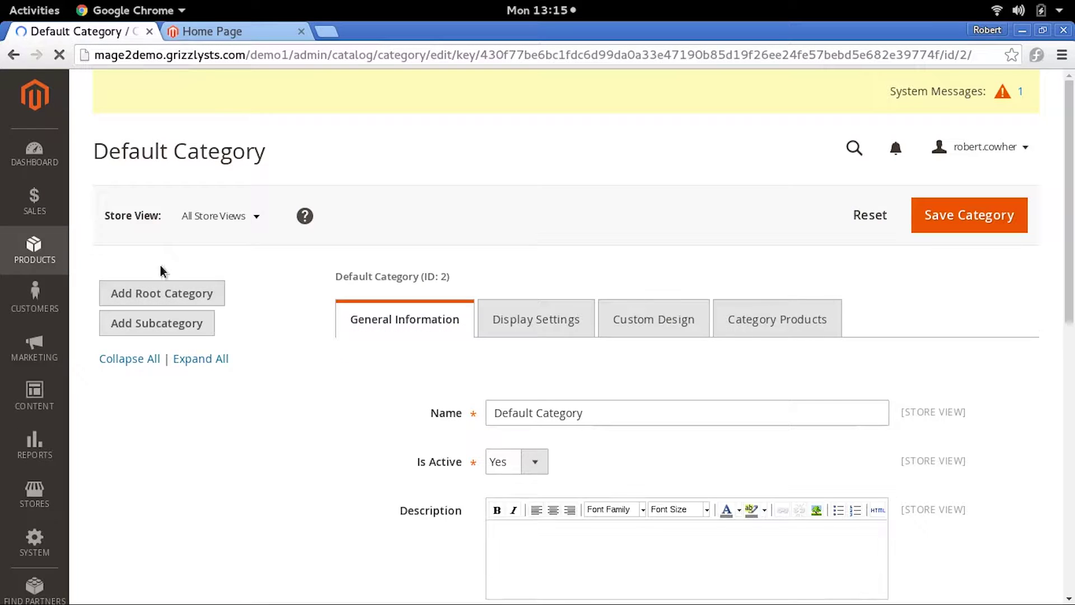
click(162, 324)
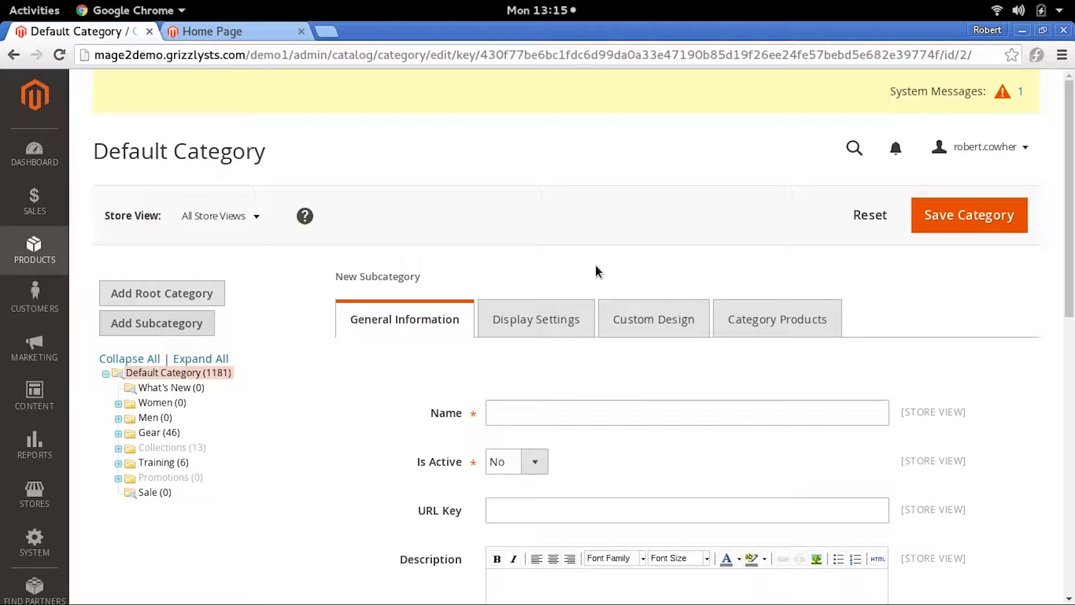
Step: Name the new subcategory Tech, make it active and set its URL key to tech
scroll(1066, 386, down, 5)
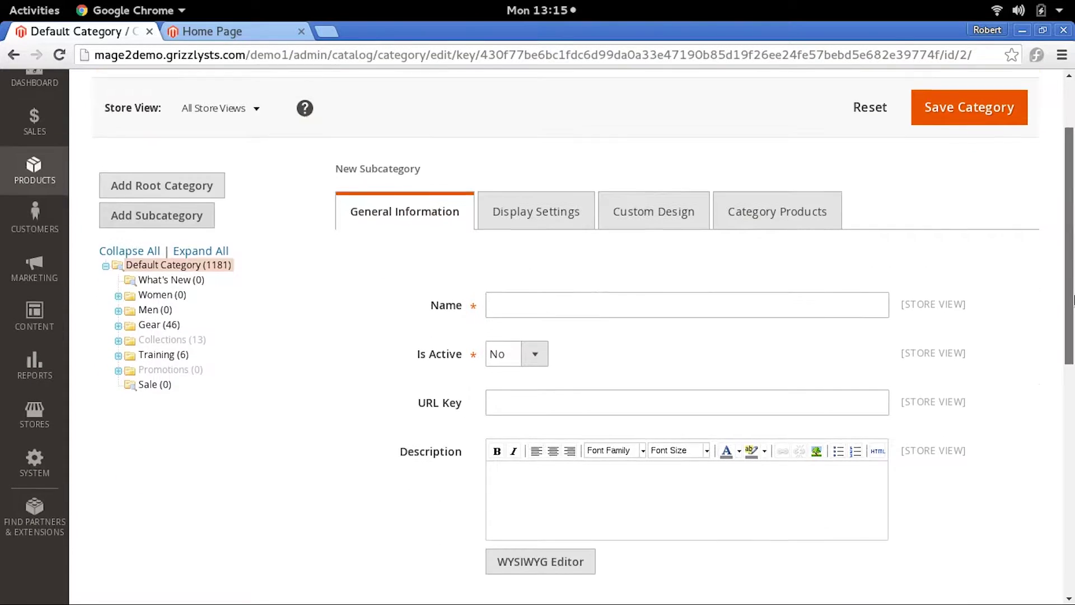
click(548, 242)
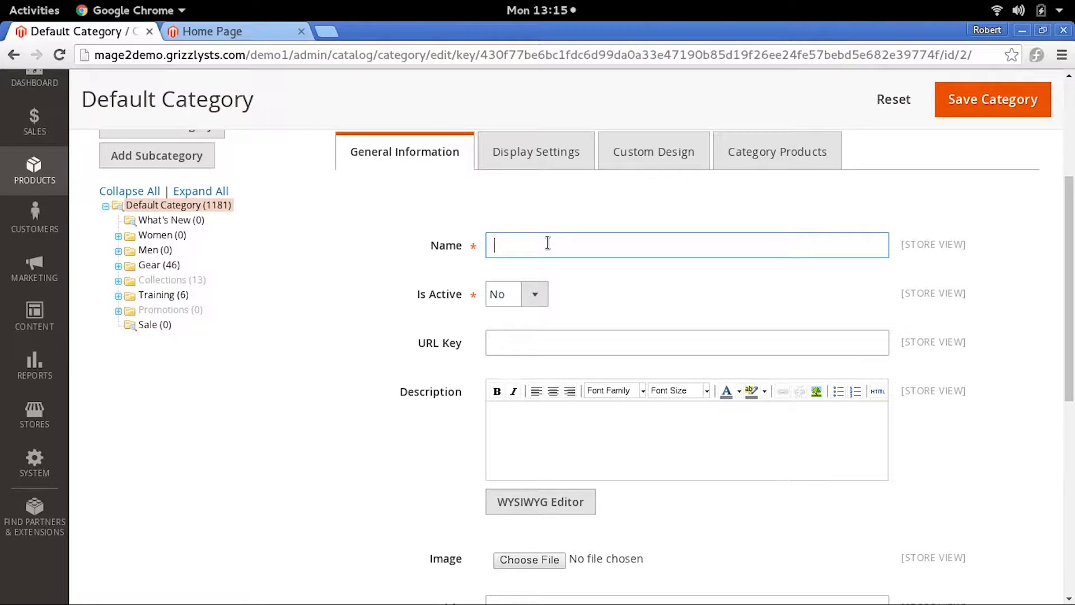
click(516, 295)
click(510, 313)
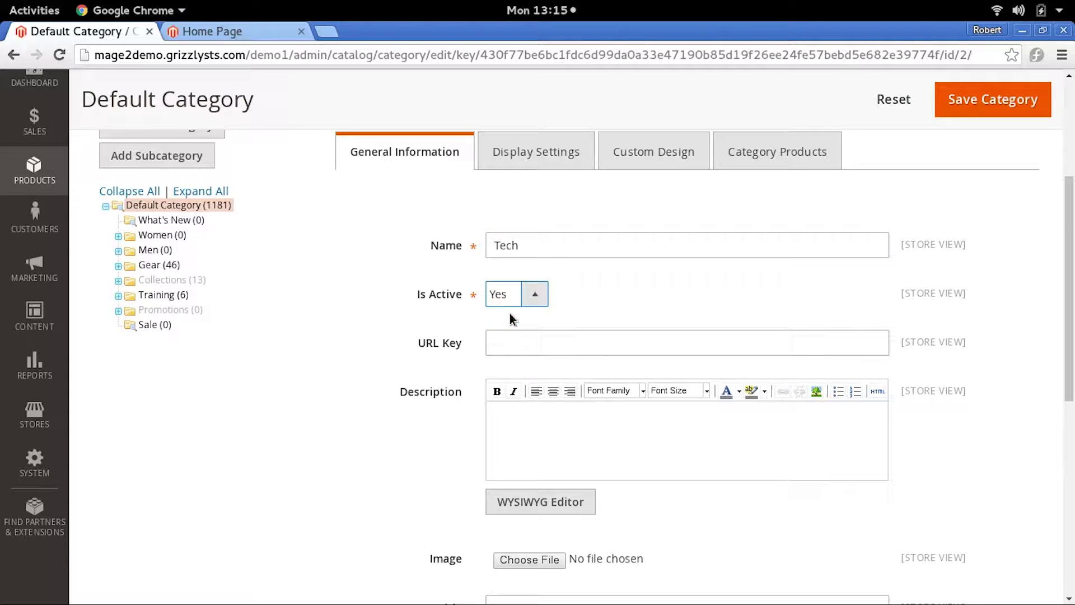
click(505, 348)
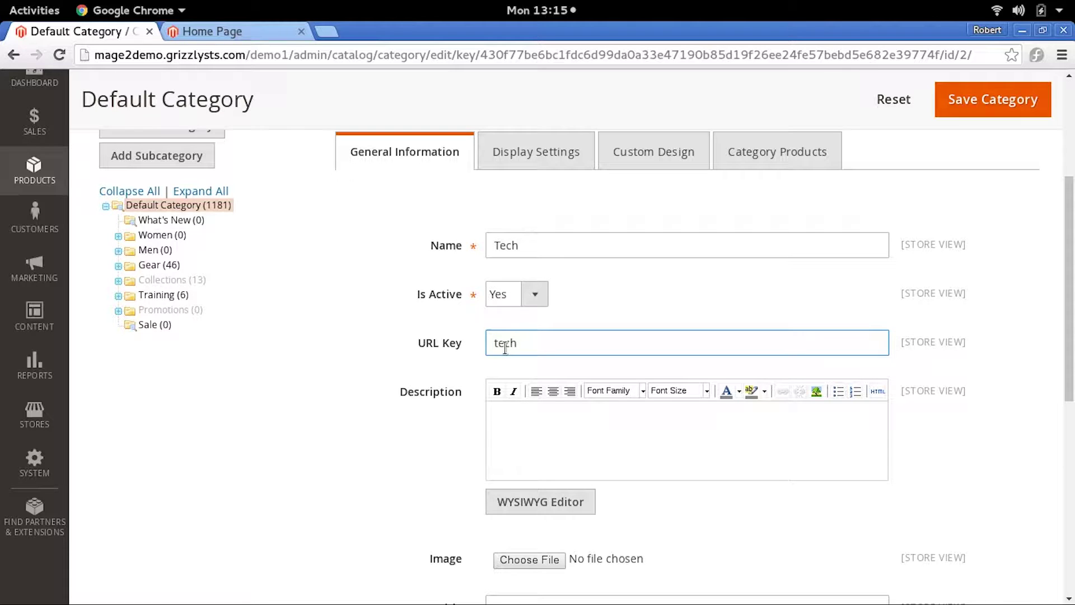
text(tech)
Step: Review the new subcategory's display settings, custom design options and category products, ending on its general information
drag(1069, 235, 750, 211)
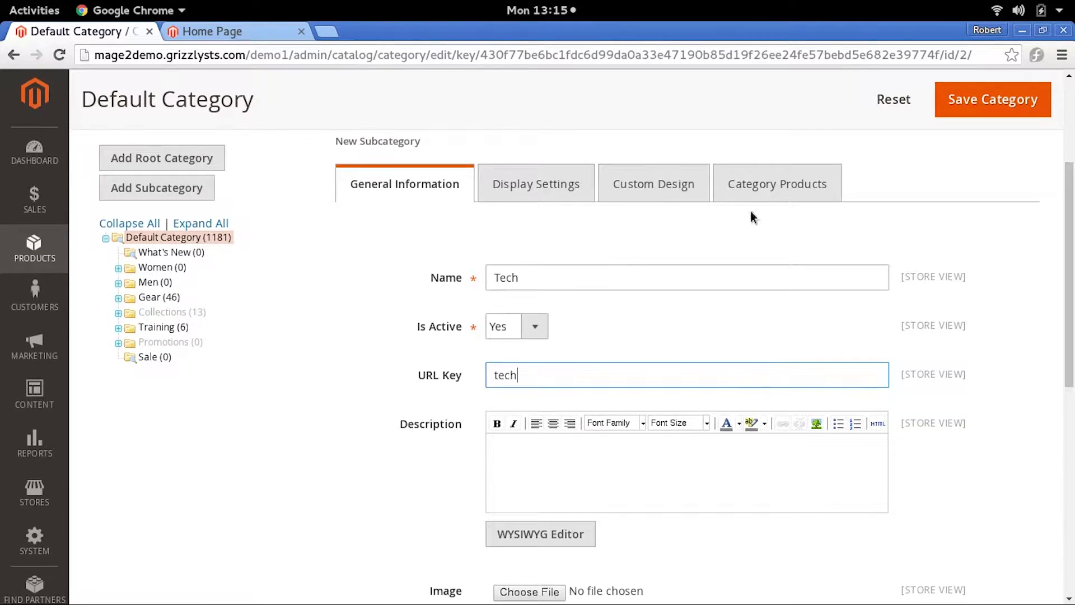
click(504, 183)
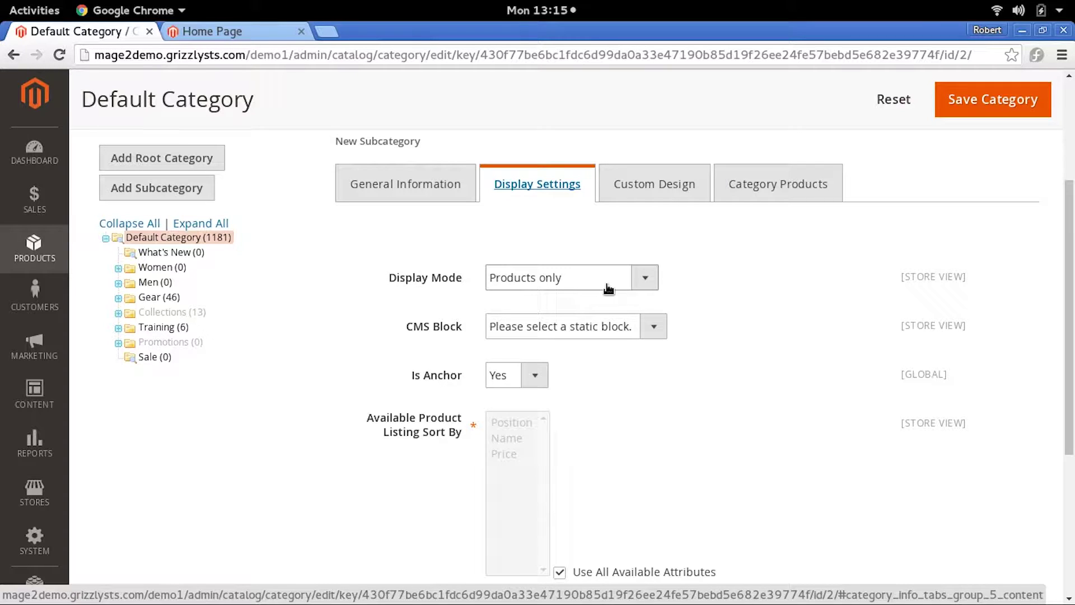
click(677, 185)
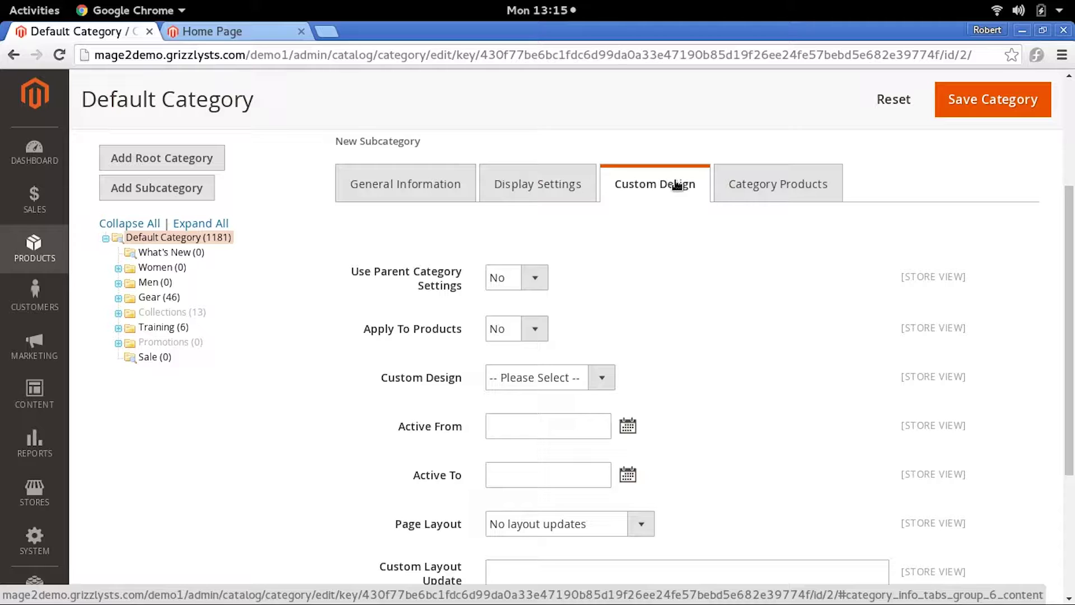
click(772, 189)
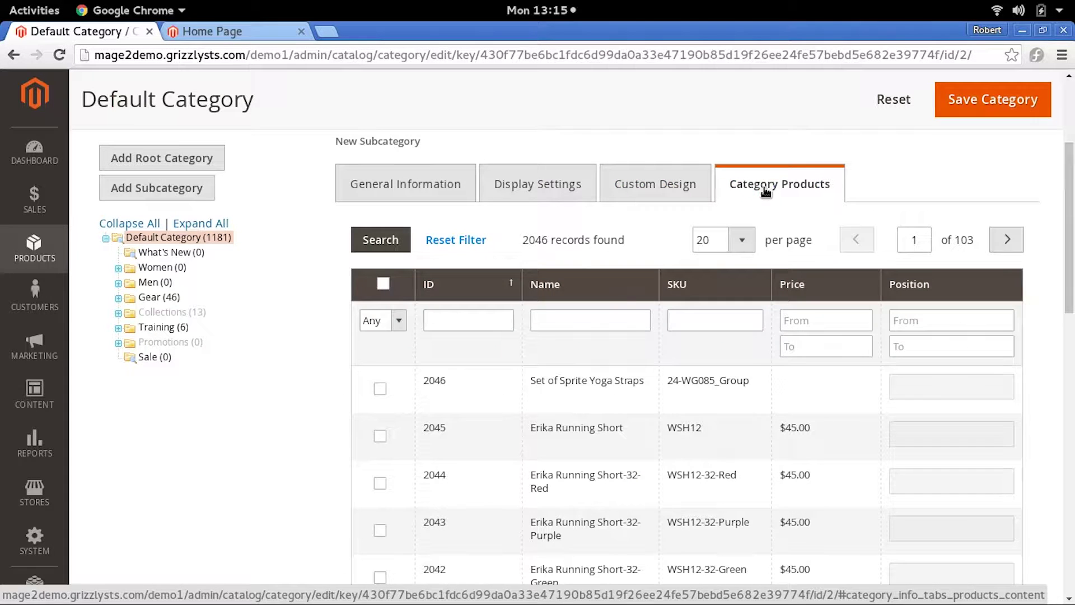
click(348, 183)
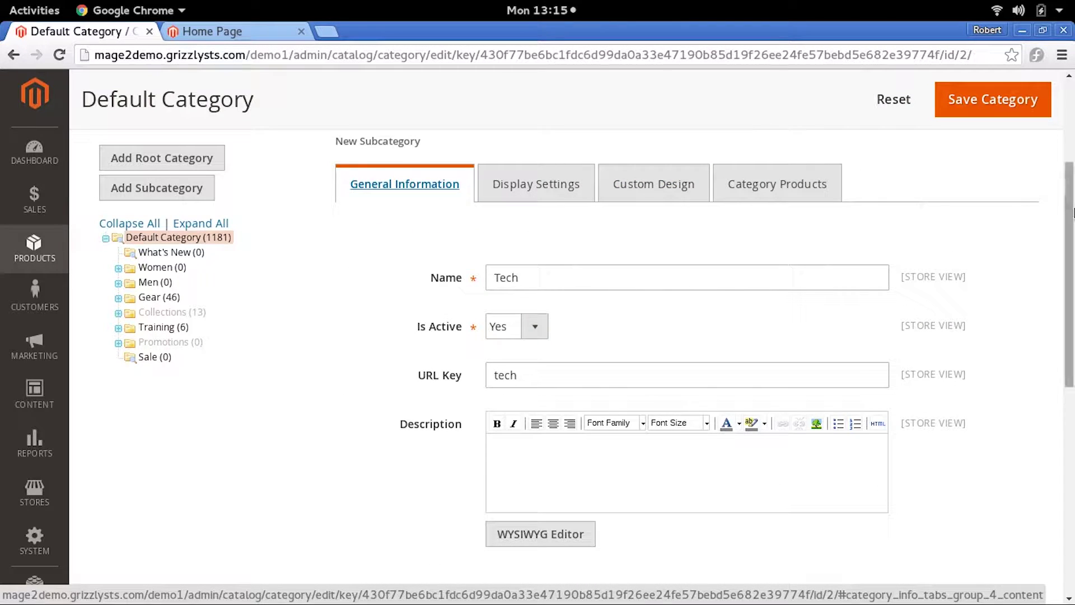
Step: Look over the rest of the general information and save the Tech category
scroll(1063, 206, down, 7)
scroll(1058, 202, up, 6)
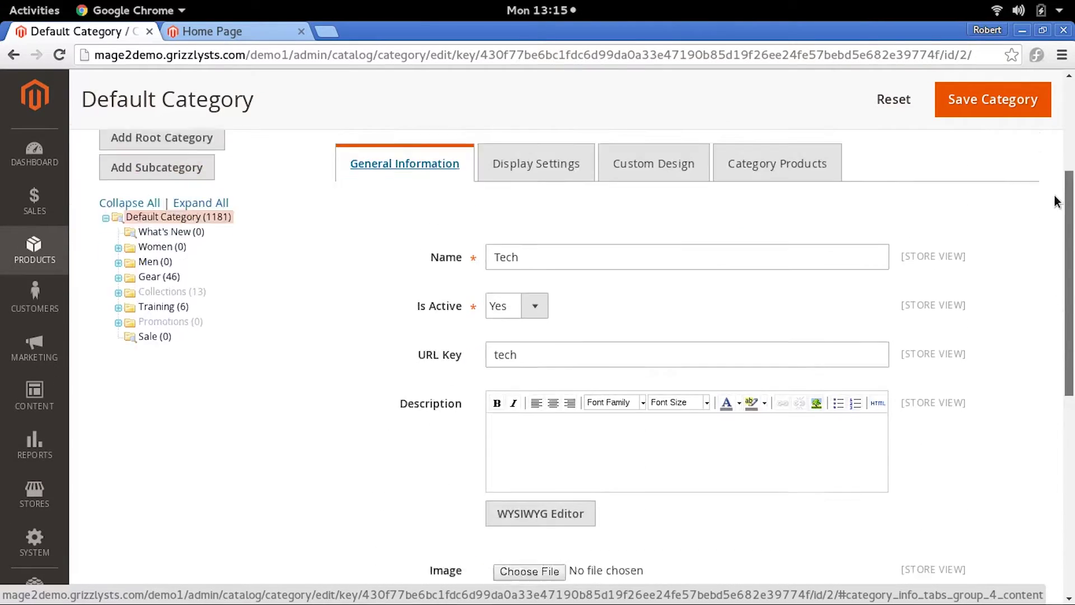
scroll(1054, 194, up, 2)
click(938, 102)
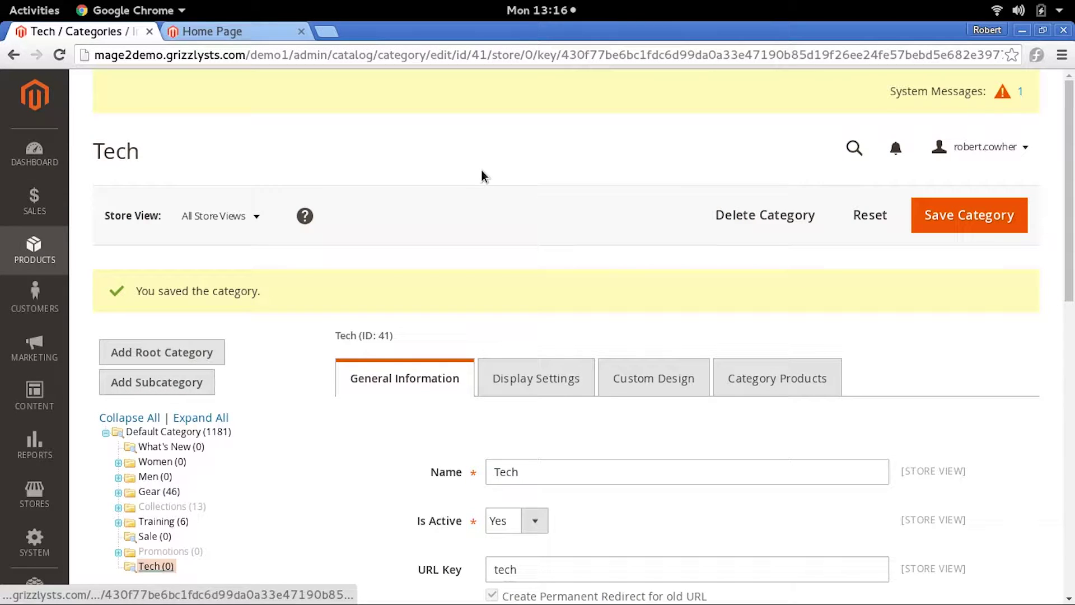
Step: Reload the storefront home page to check its navigation for the Tech category
click(240, 31)
click(226, 56)
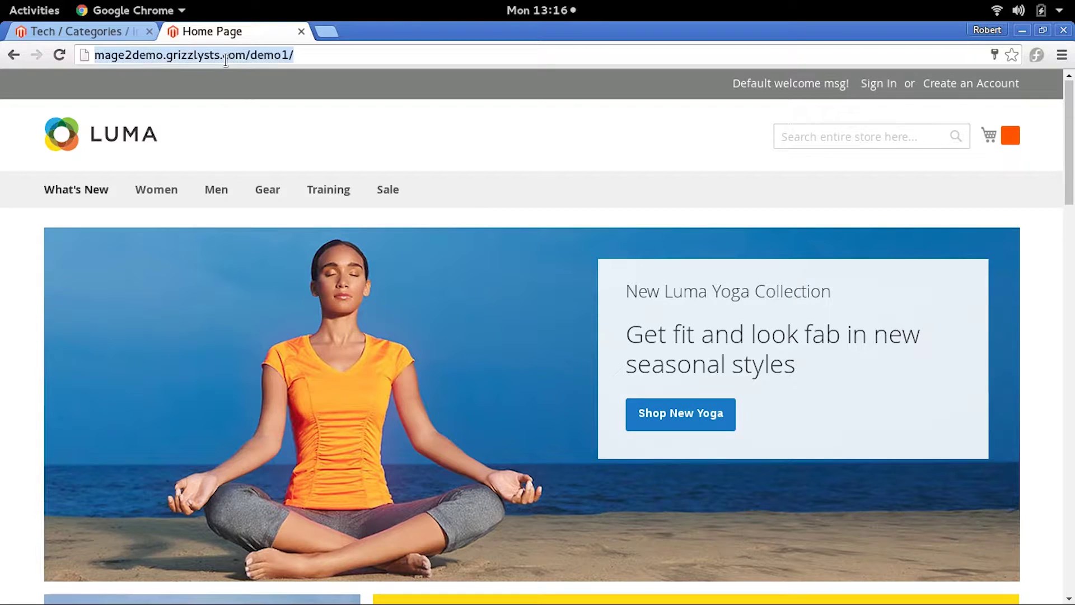
key(Return)
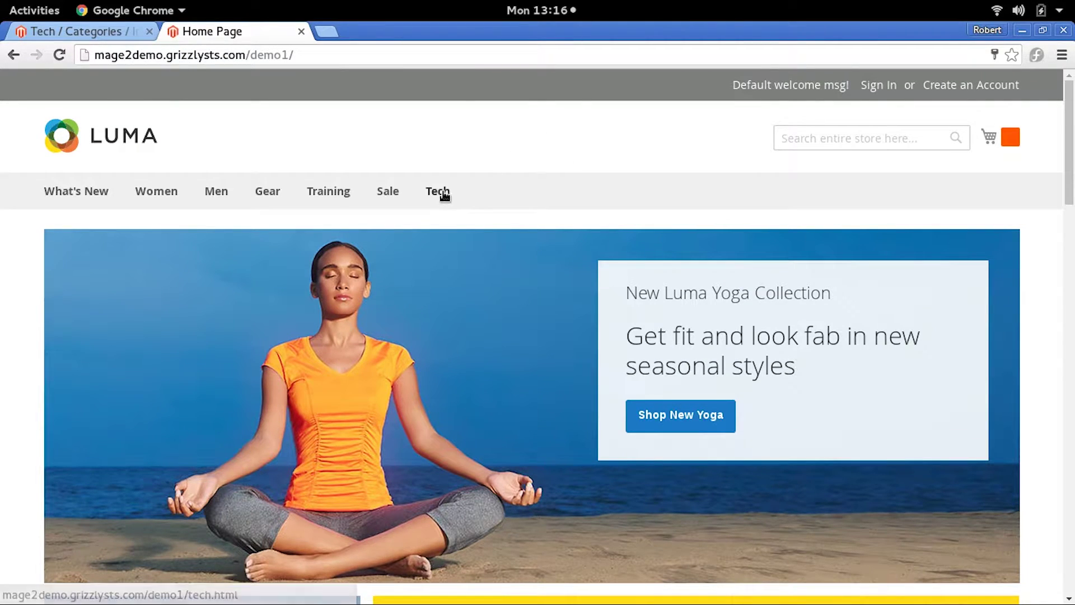
Step: Return to the store admin, open the product catalog and start adding a new product
click(84, 28)
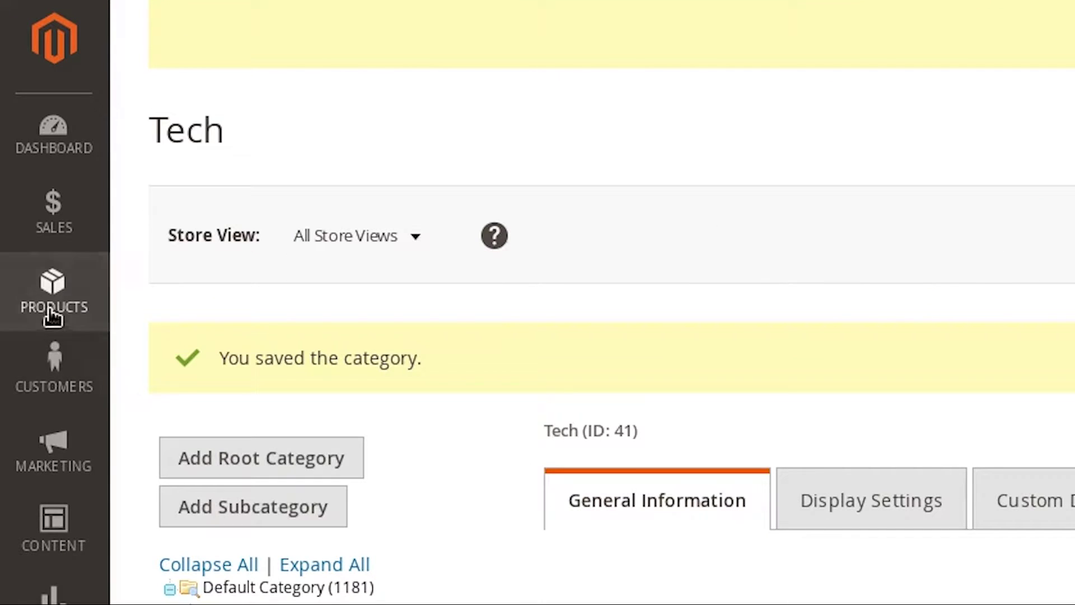
click(52, 308)
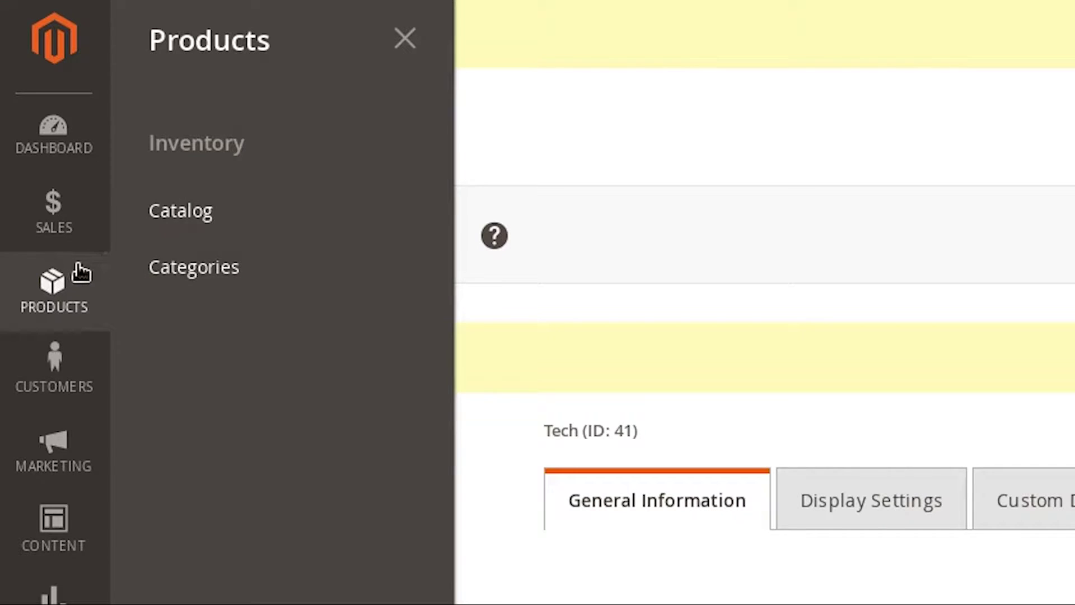
click(187, 213)
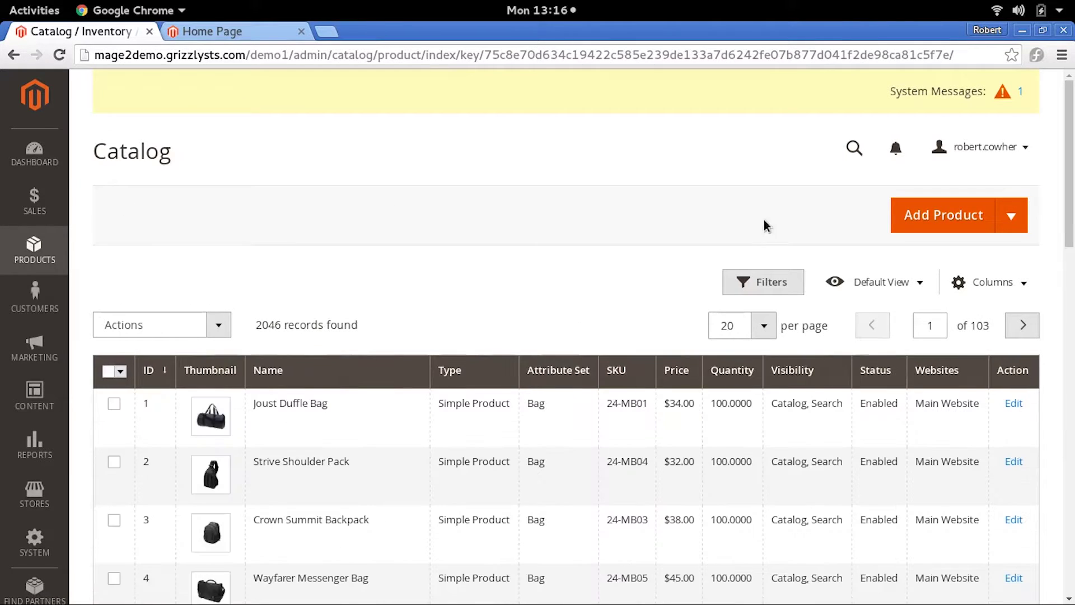
click(955, 224)
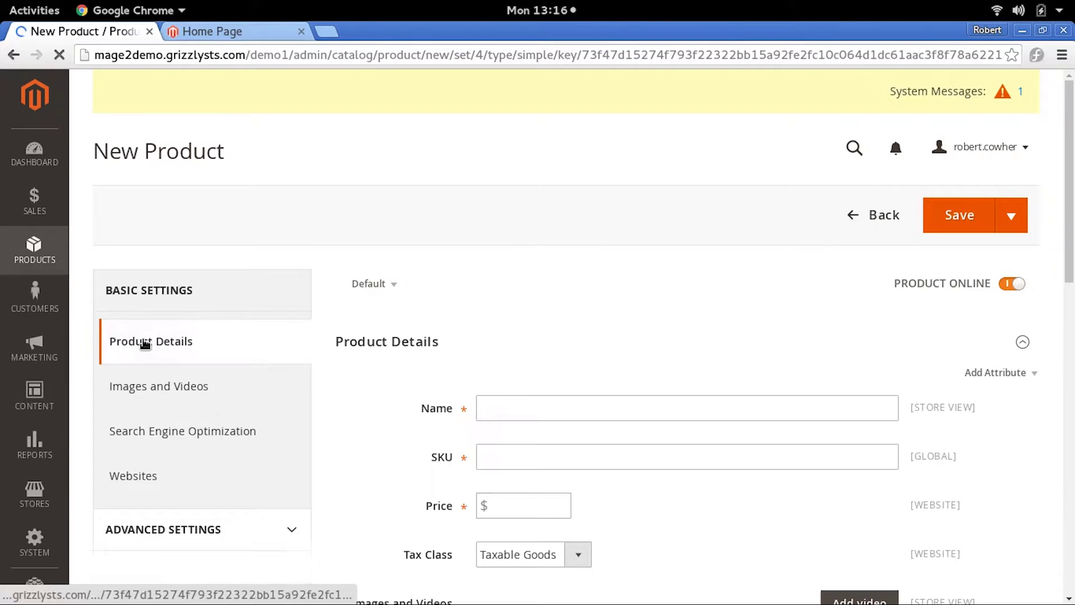
Step: Name the product Microsoft Surface, set its SKU to MSFTSurfaceBook1 and its price to $1499
scroll(703, 391, down, 4)
click(549, 181)
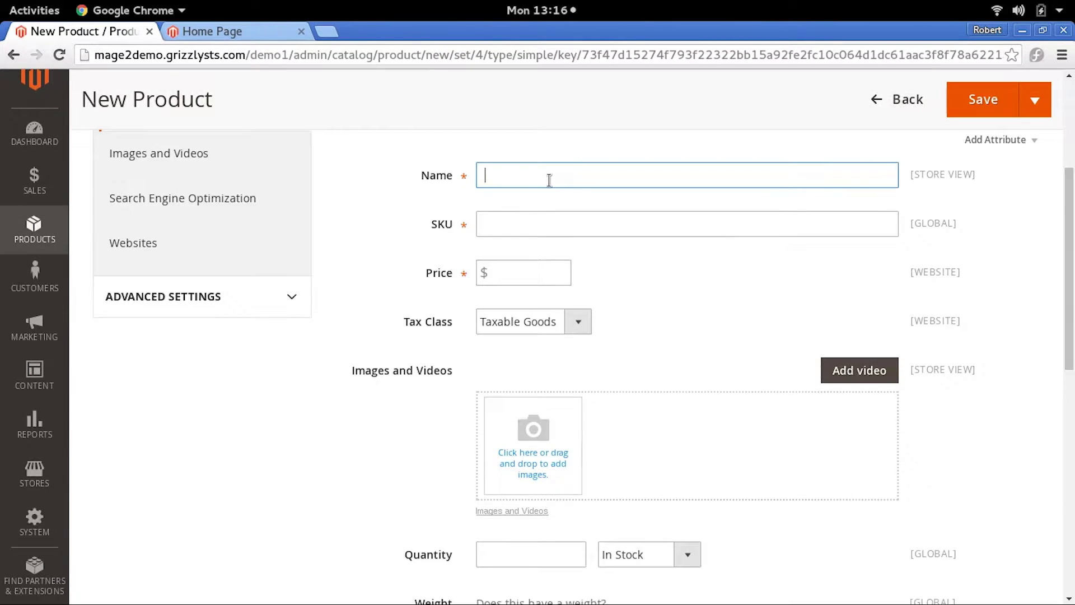
text(Microsoft Surface)
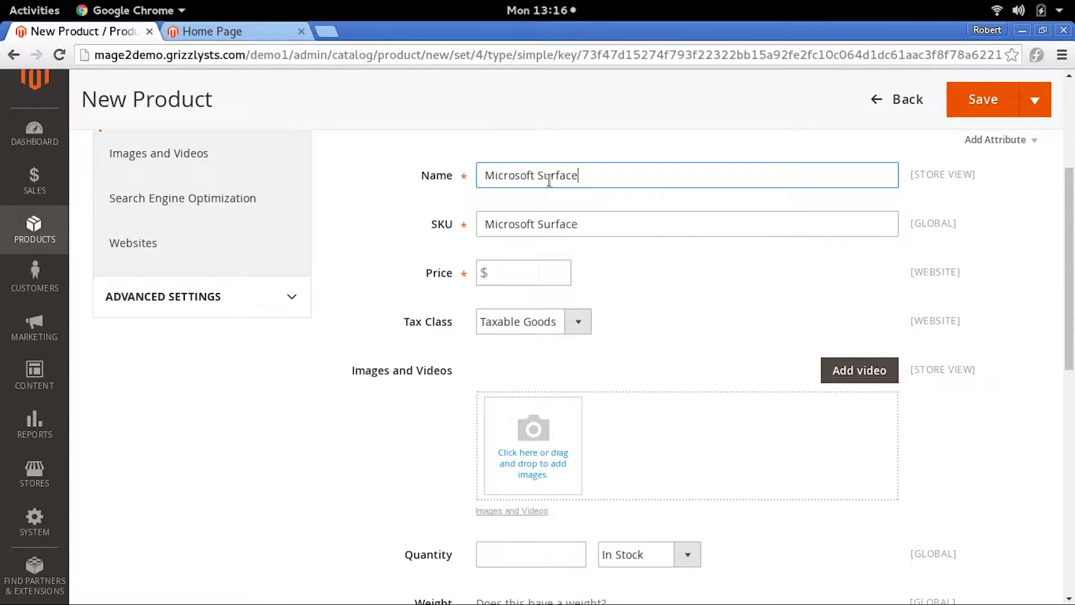
drag(604, 228, 449, 210)
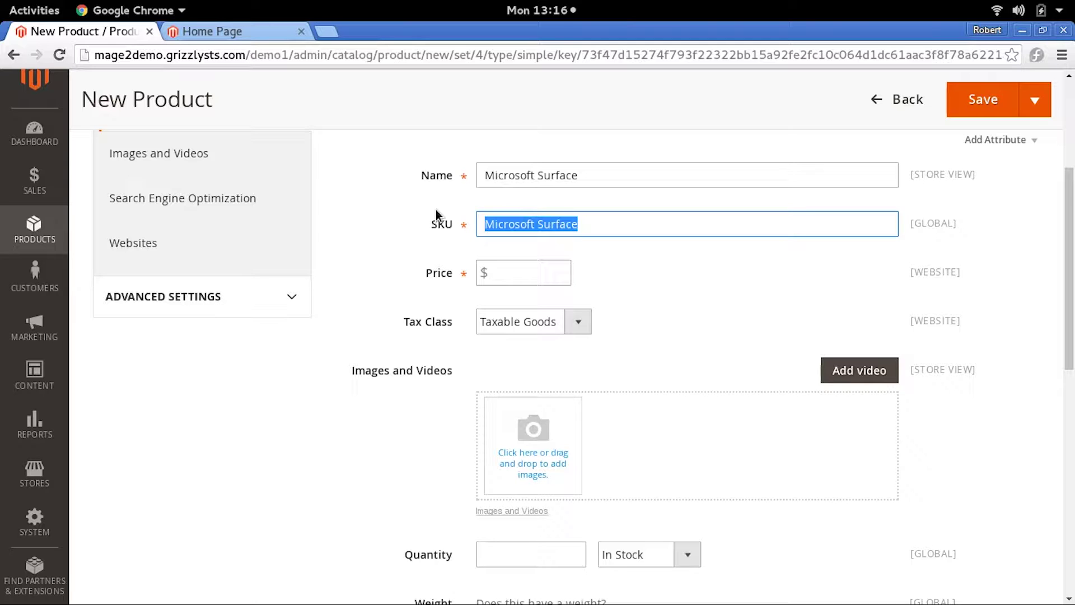
text(MSFTSurfaceBook1)
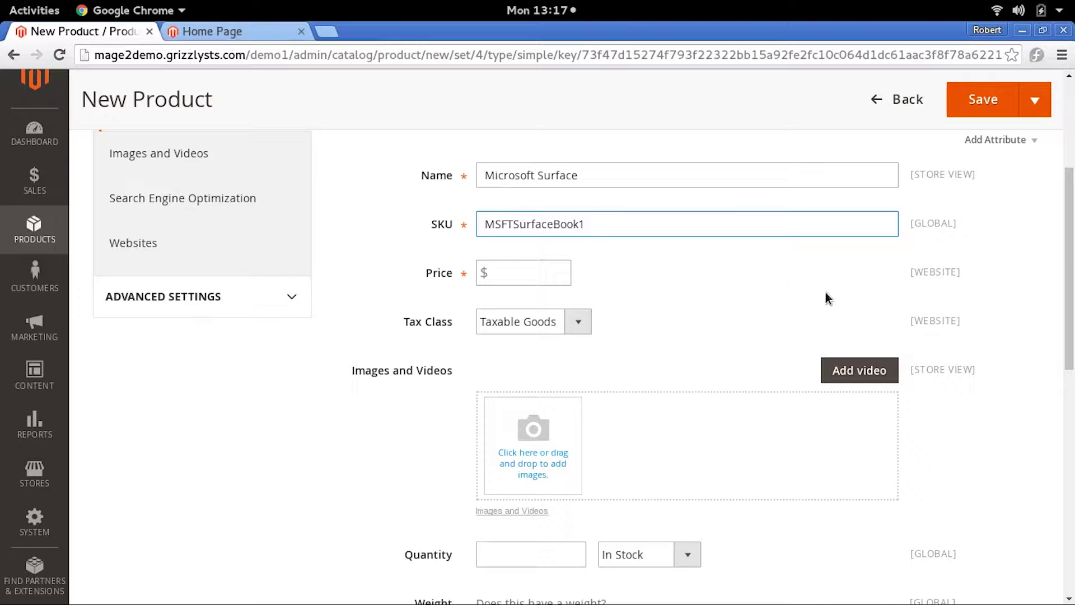
click(551, 281)
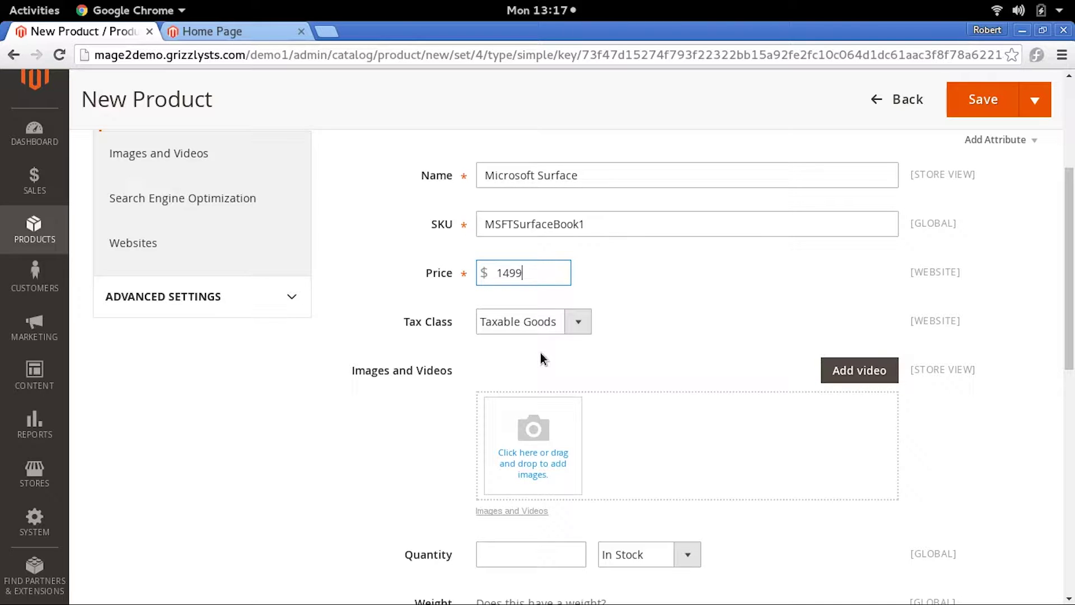
Step: Open Google Images in a new browser tab to find a picture for the product
drag(1071, 327, 1070, 372)
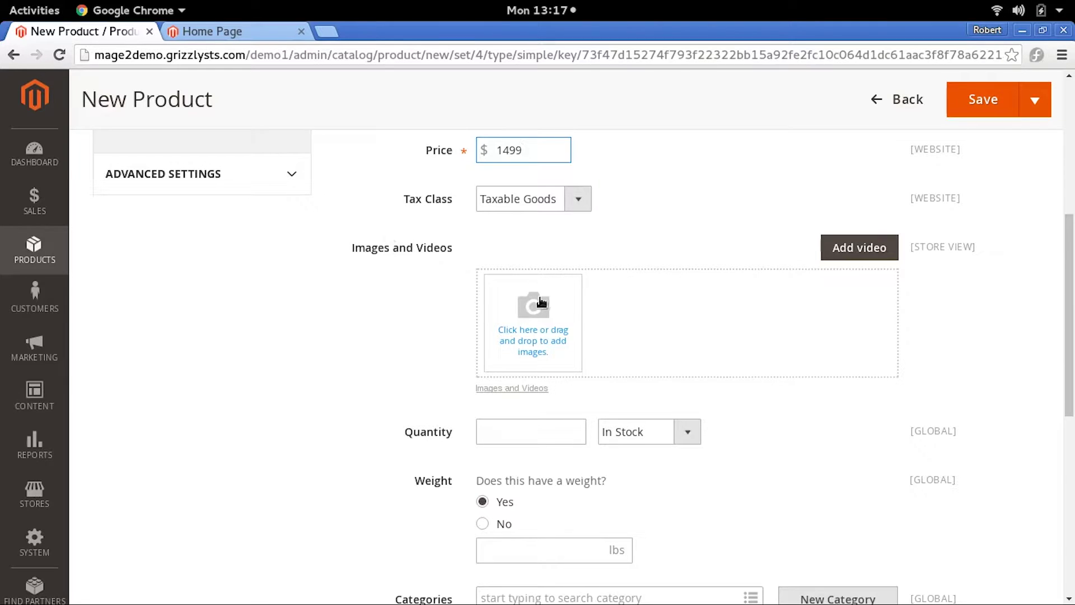
click(327, 31)
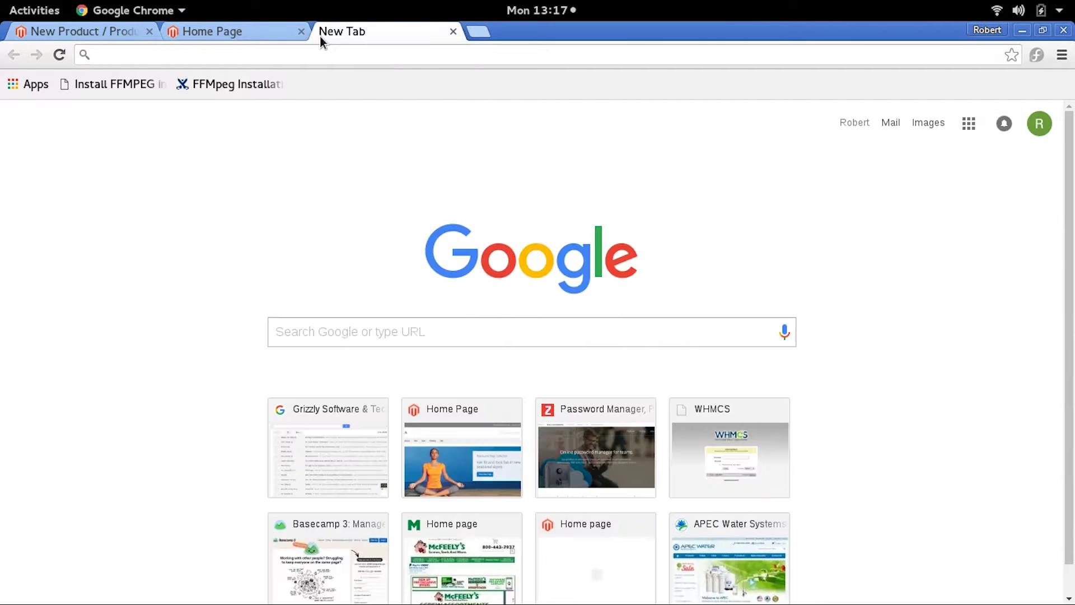
text(google.com)
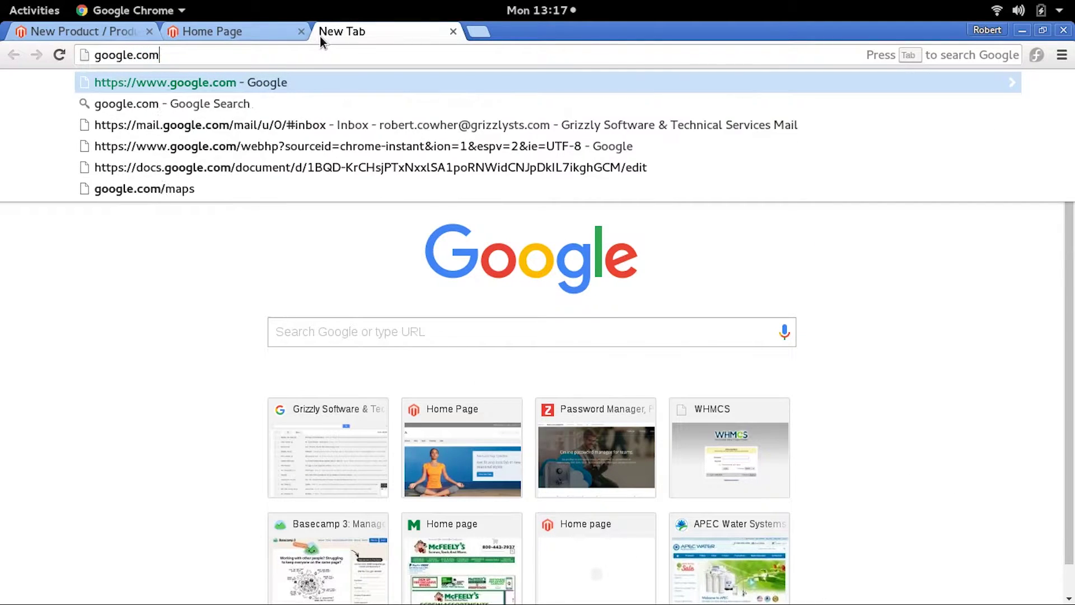
text(/image)
key(Return)
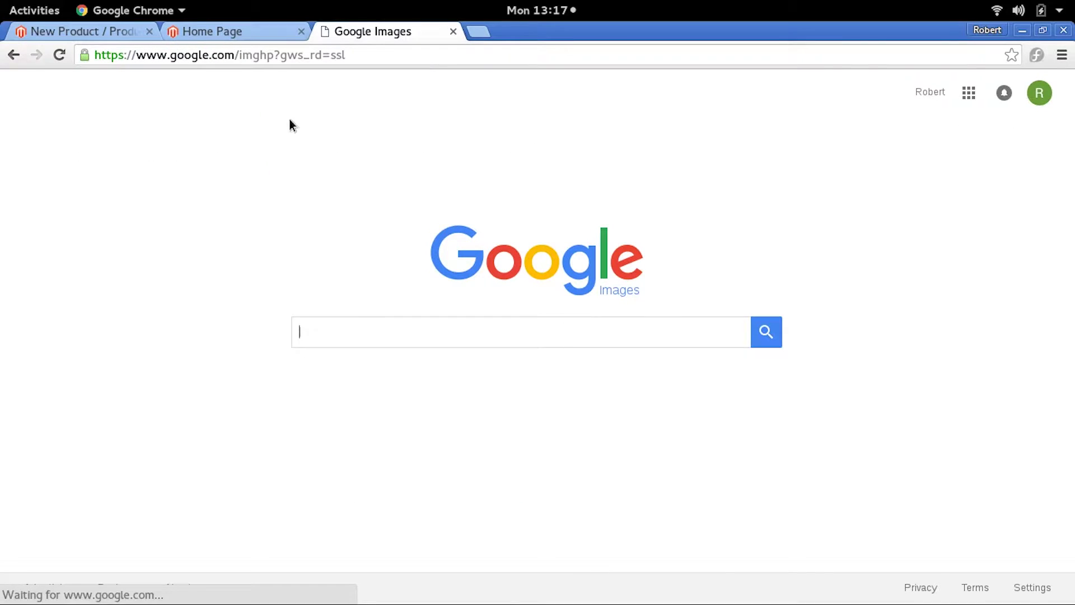
Step: Search Google Images for "microsoft surface book"
text(mirc)
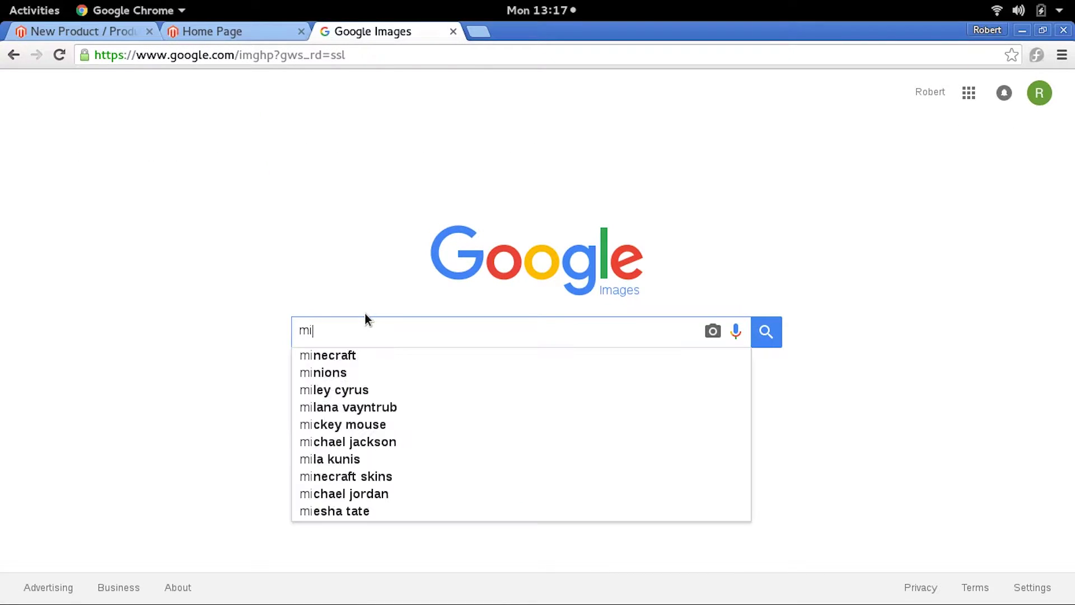
key(BackSpace)
key(BackSpace)
text(crosoft )
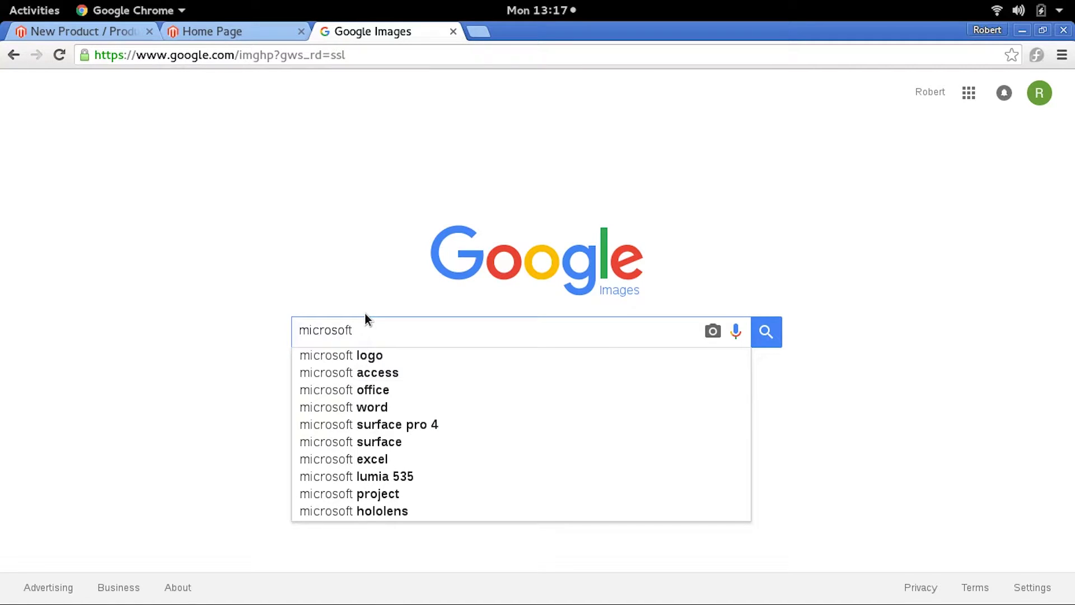
text(surfa)
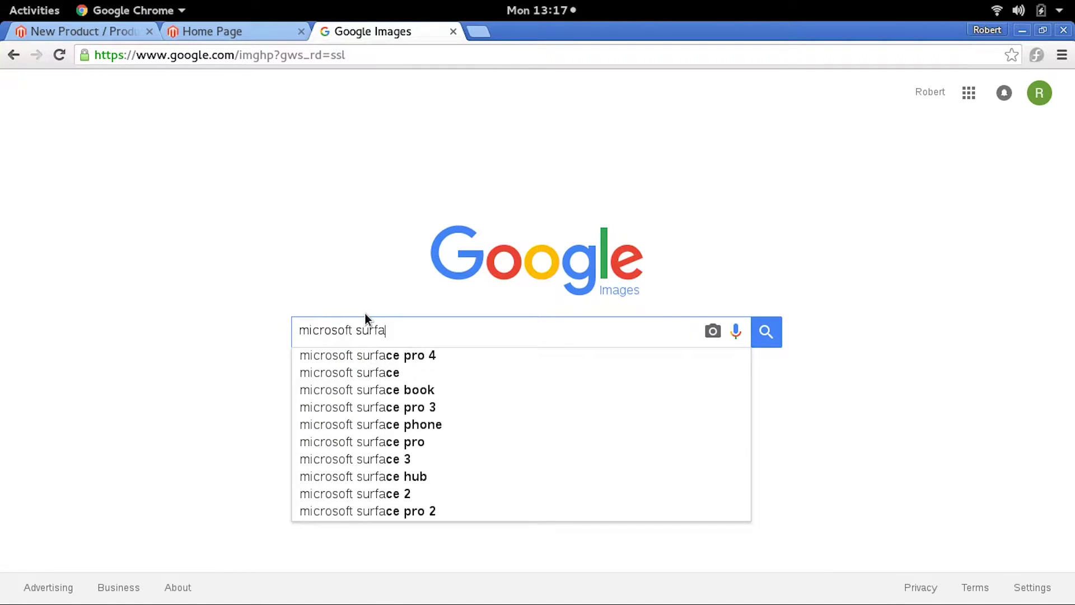
text(ce book)
key(Return)
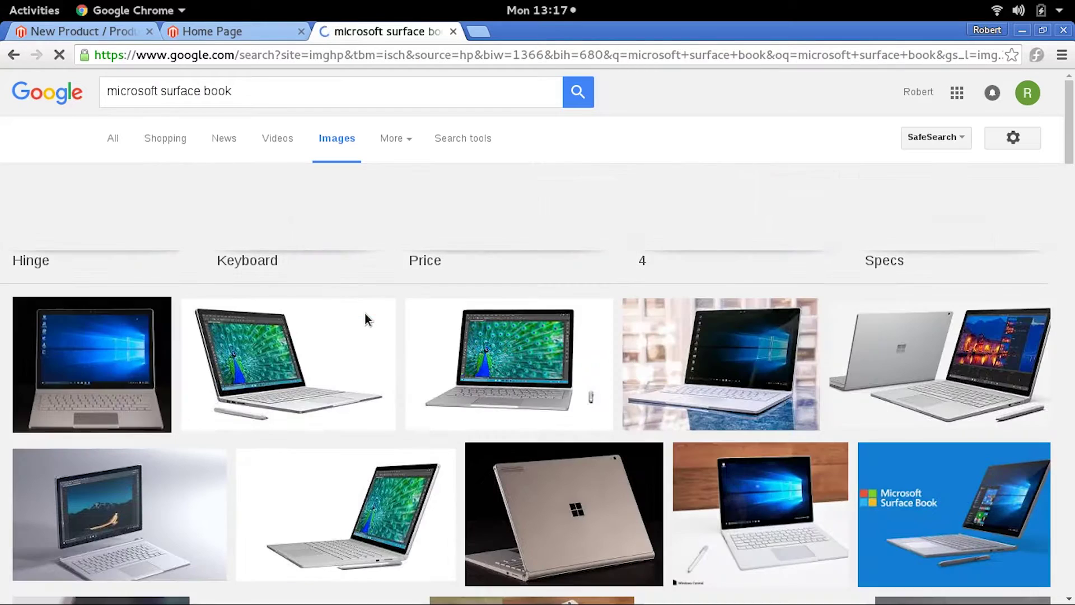
Step: Open the Microsoft Store picture of the Surface Book with pen at full size and save it as a JPG in the Downloads folder
click(295, 367)
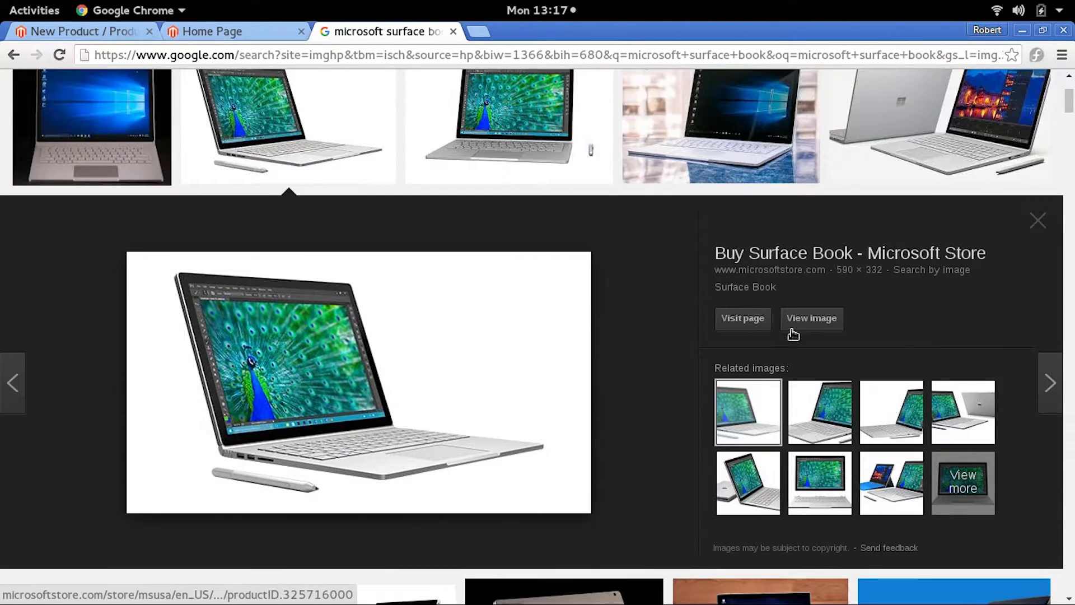
right_click(284, 384)
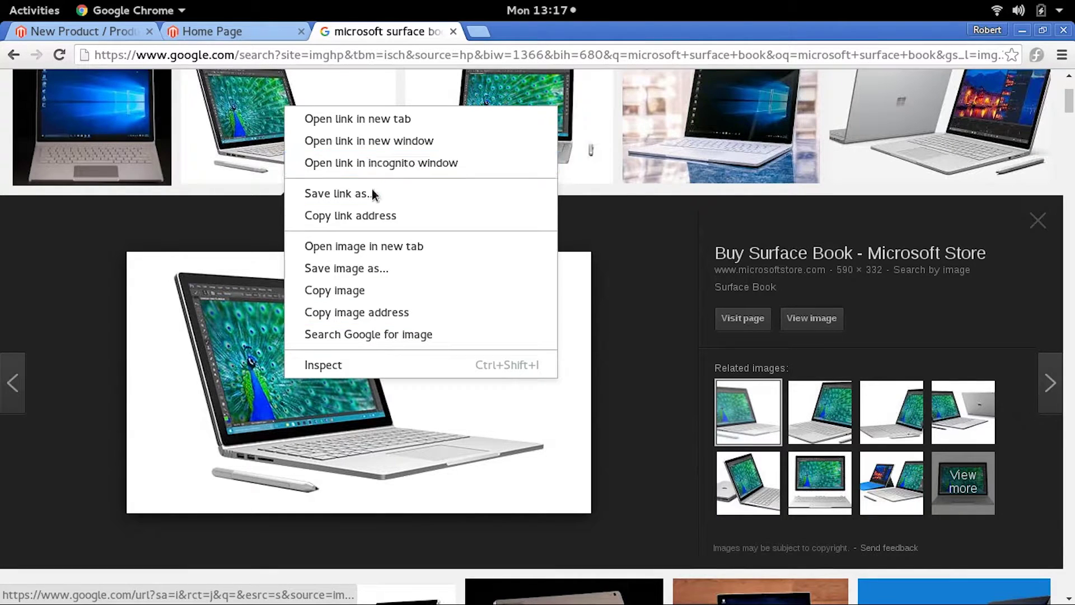
click(363, 245)
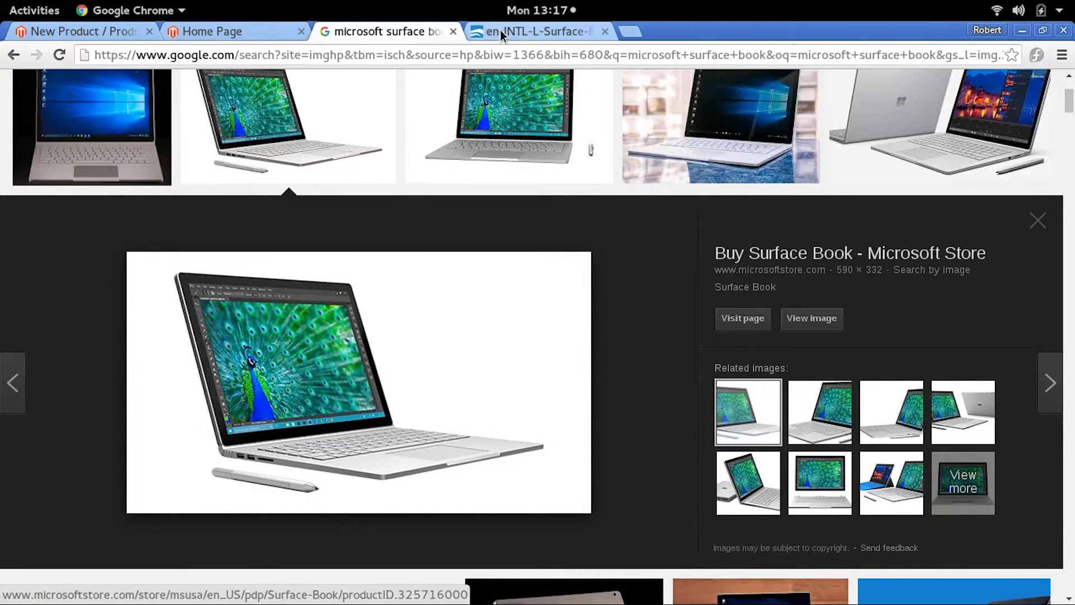
click(499, 30)
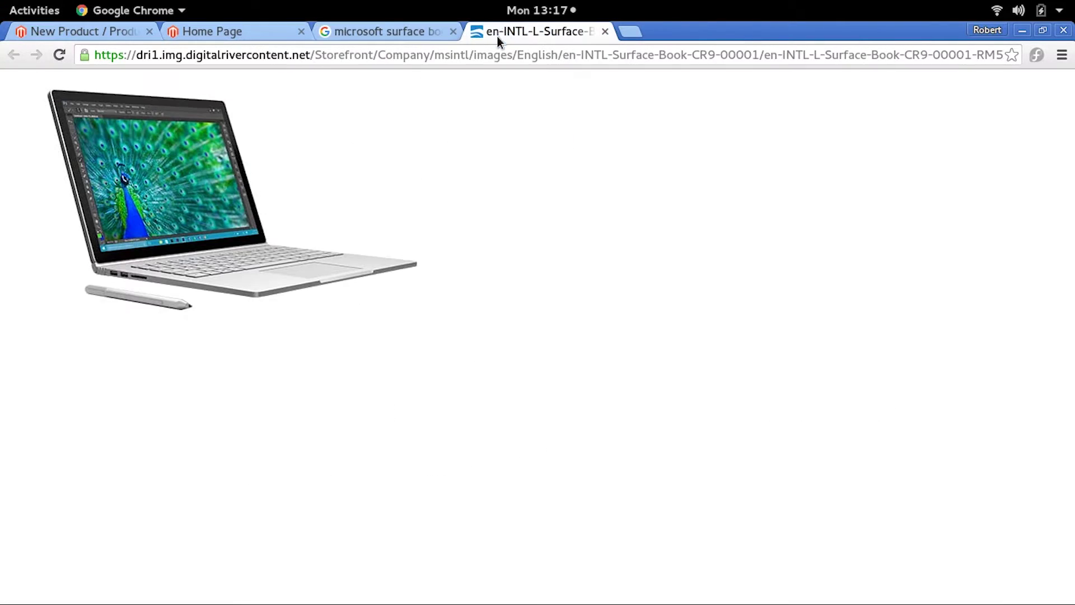
right_click(160, 211)
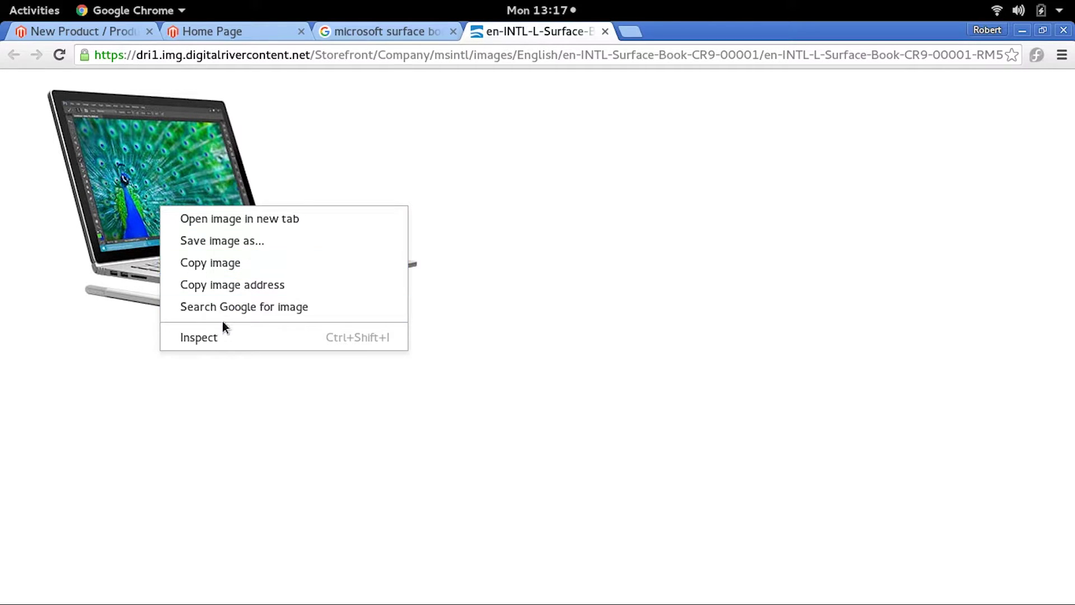
click(228, 240)
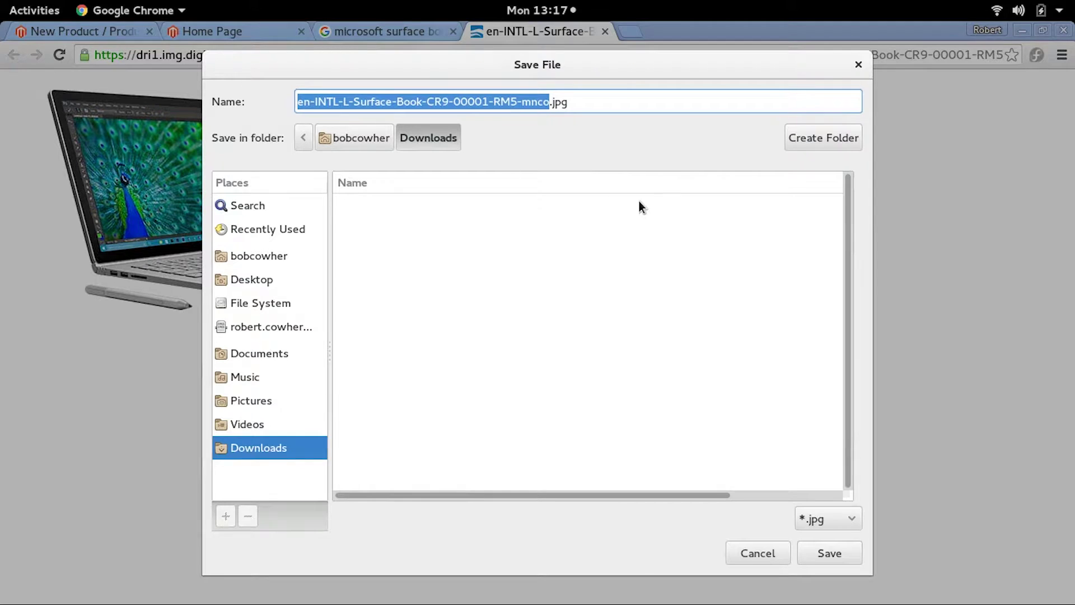
click(834, 553)
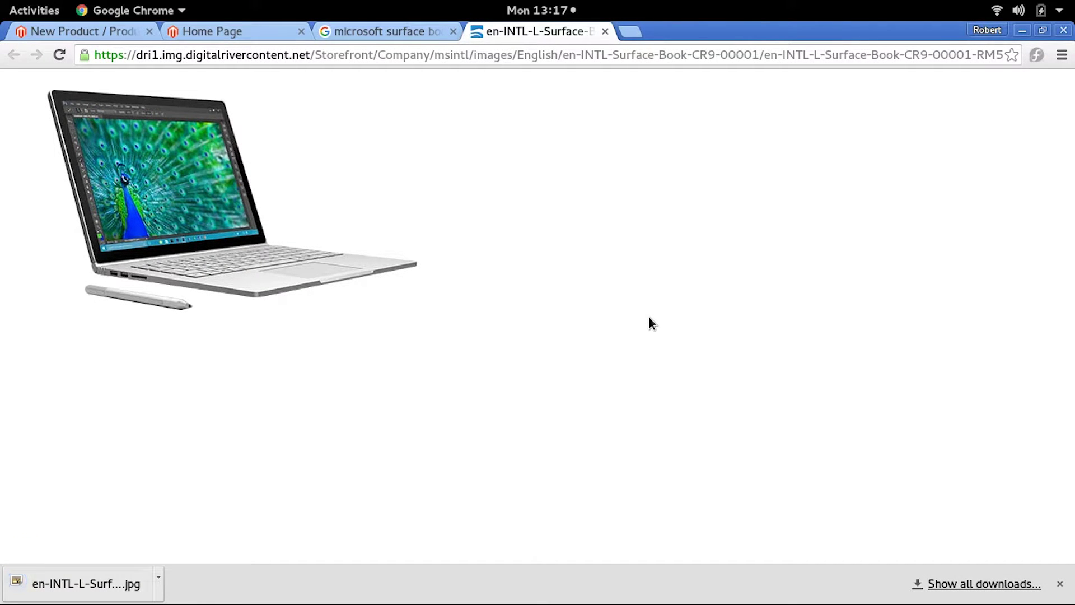
Step: Return to the new product form and add the downloaded Surface Book picture to its images
click(237, 31)
click(115, 37)
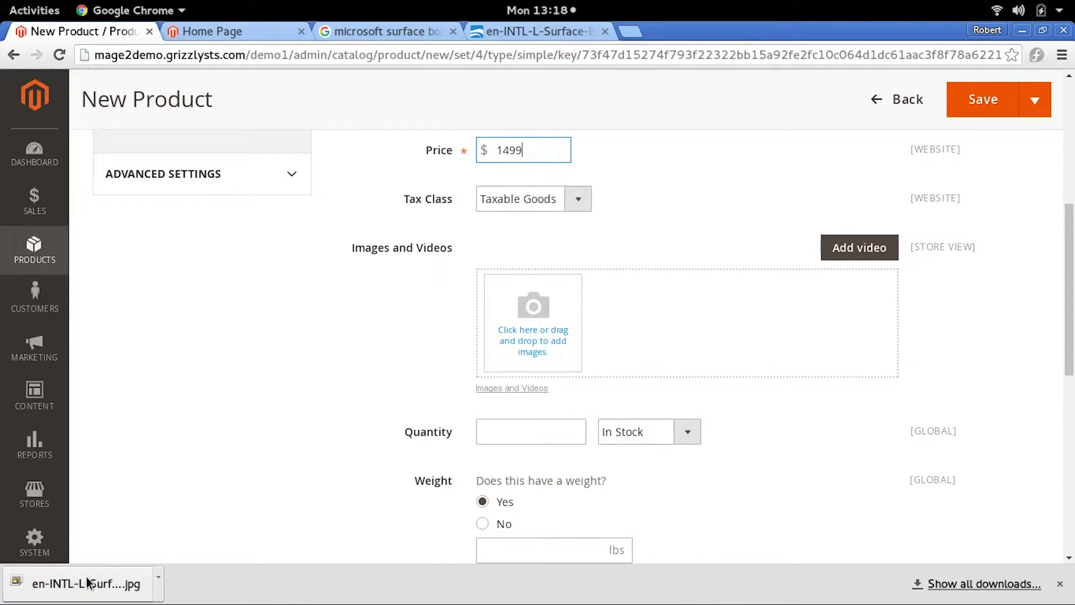
drag(87, 582, 554, 292)
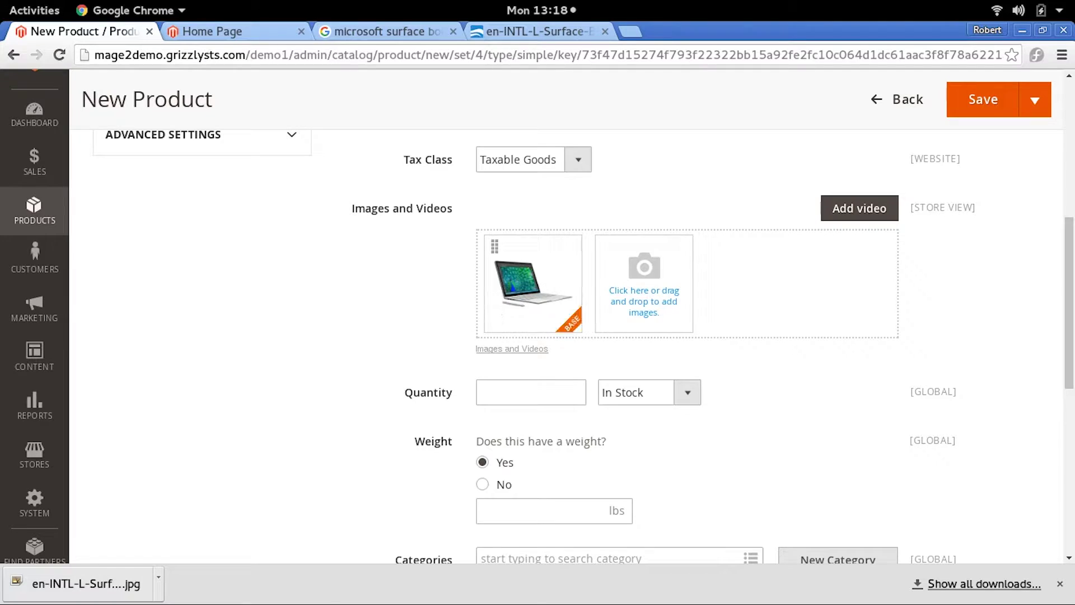
Step: Set the product's quantity to 10 and its weight to 2 lbs
click(565, 392)
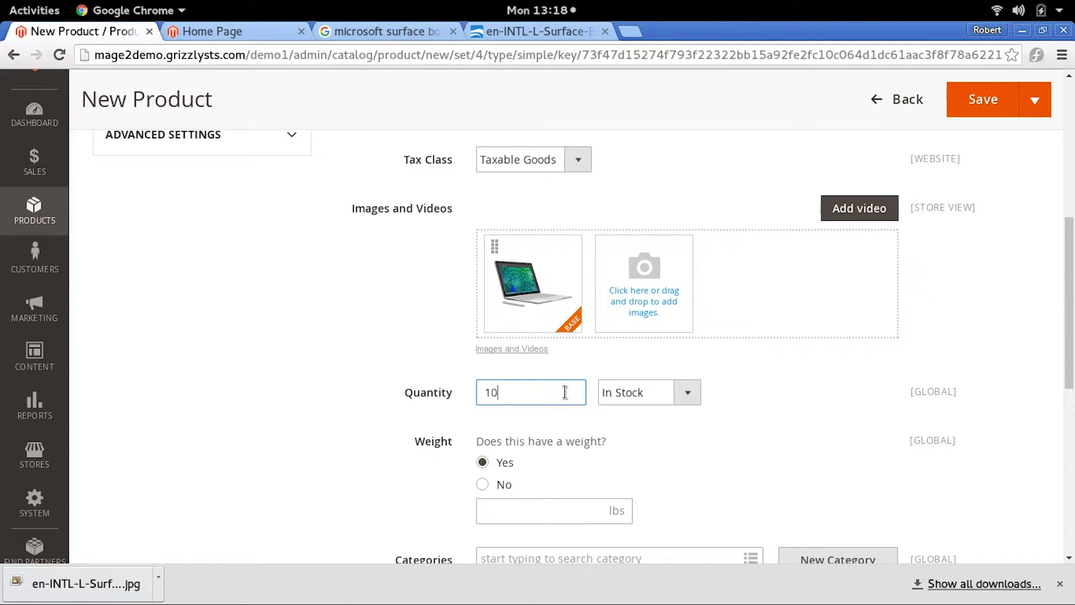
drag(1066, 305, 1064, 390)
drag(1065, 398, 1062, 399)
click(506, 231)
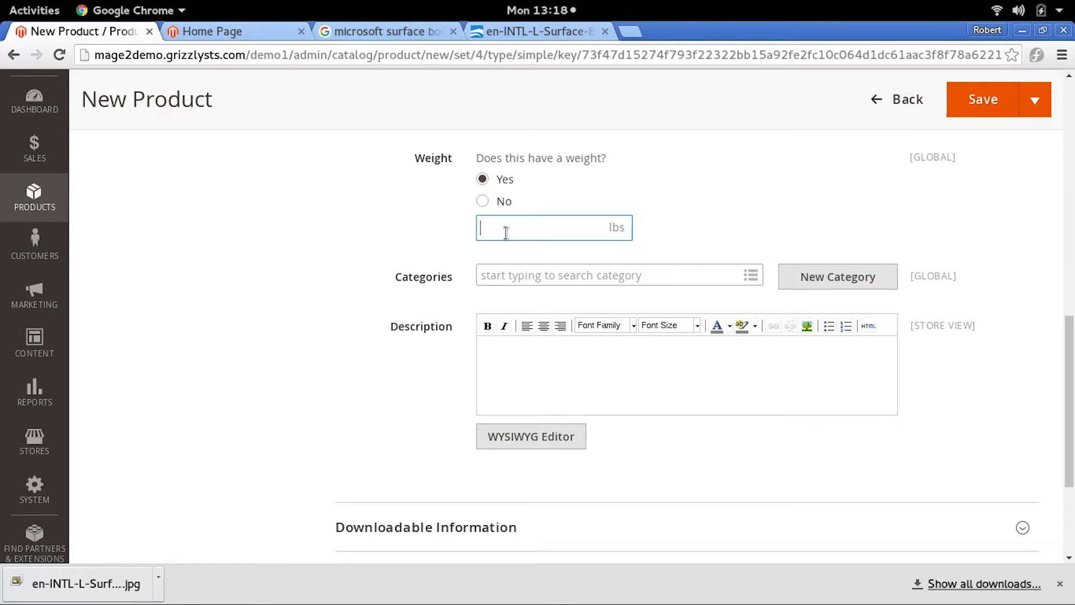
text(2)
Step: Find the Tech category by searching for "tech" and assign the product to it
click(531, 287)
scroll(530, 286, up, 1)
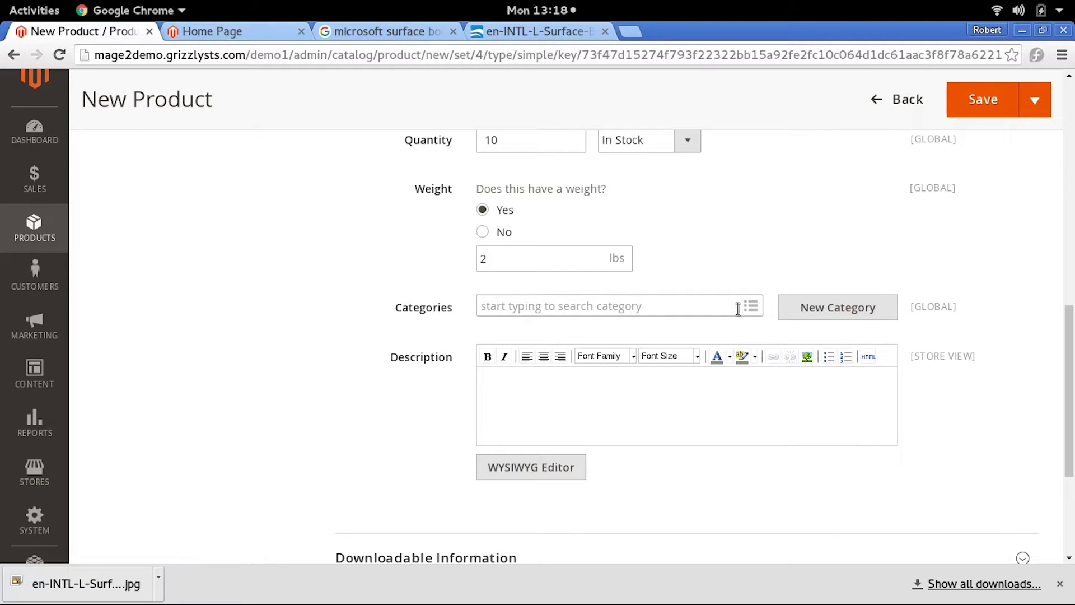
scroll(756, 310, down, 1)
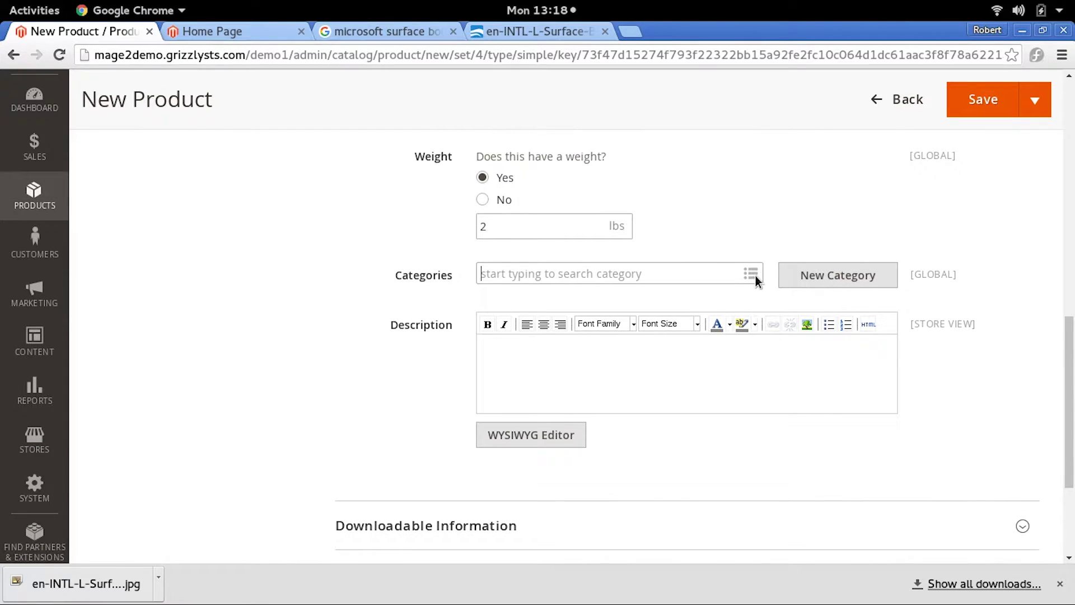
click(756, 280)
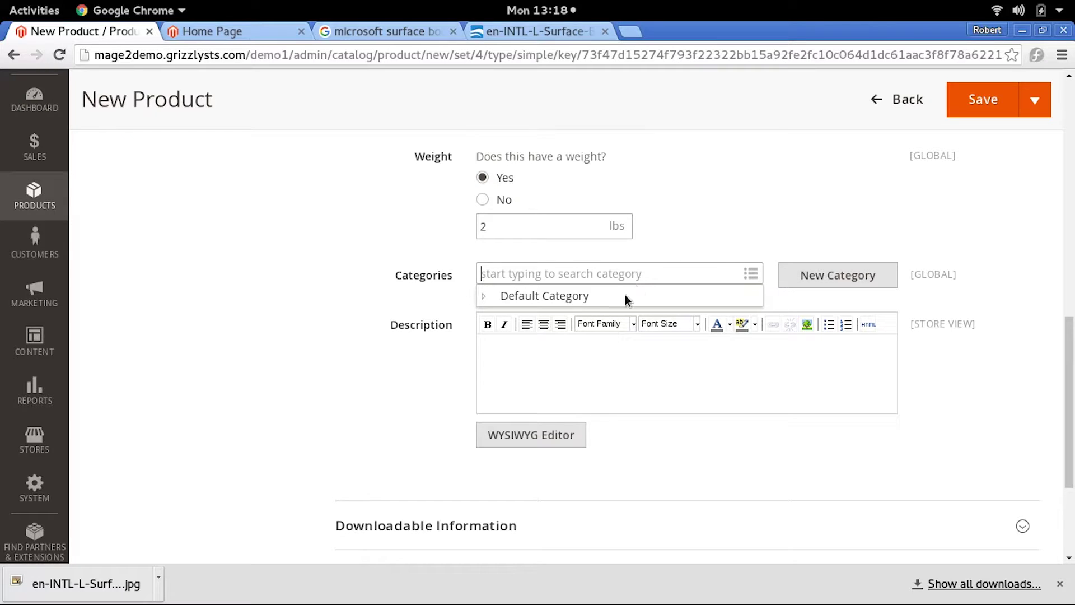
click(506, 293)
scroll(517, 277, down, 1)
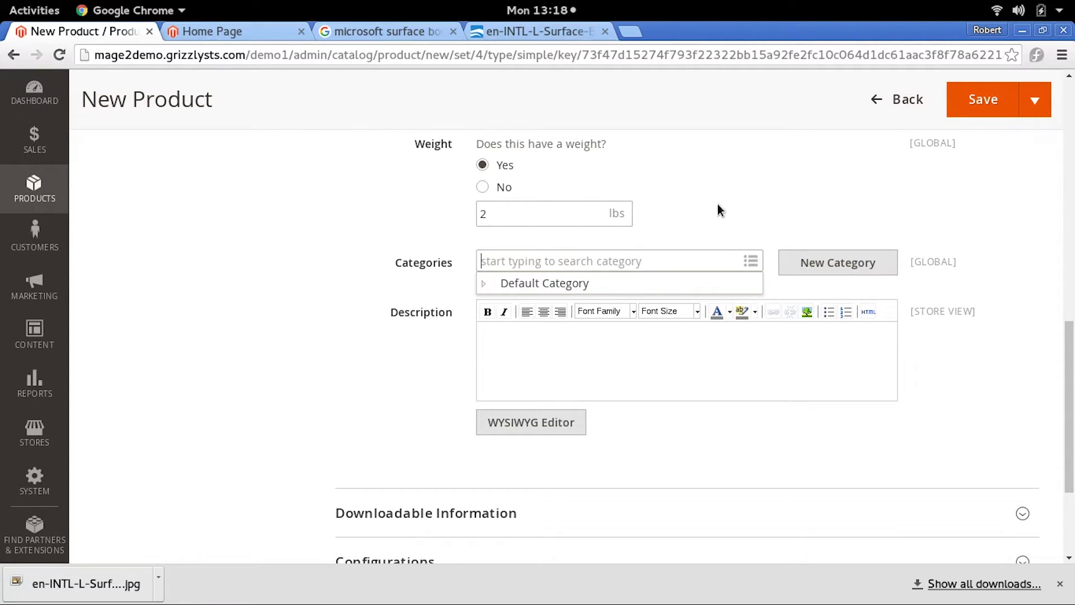
text(tech)
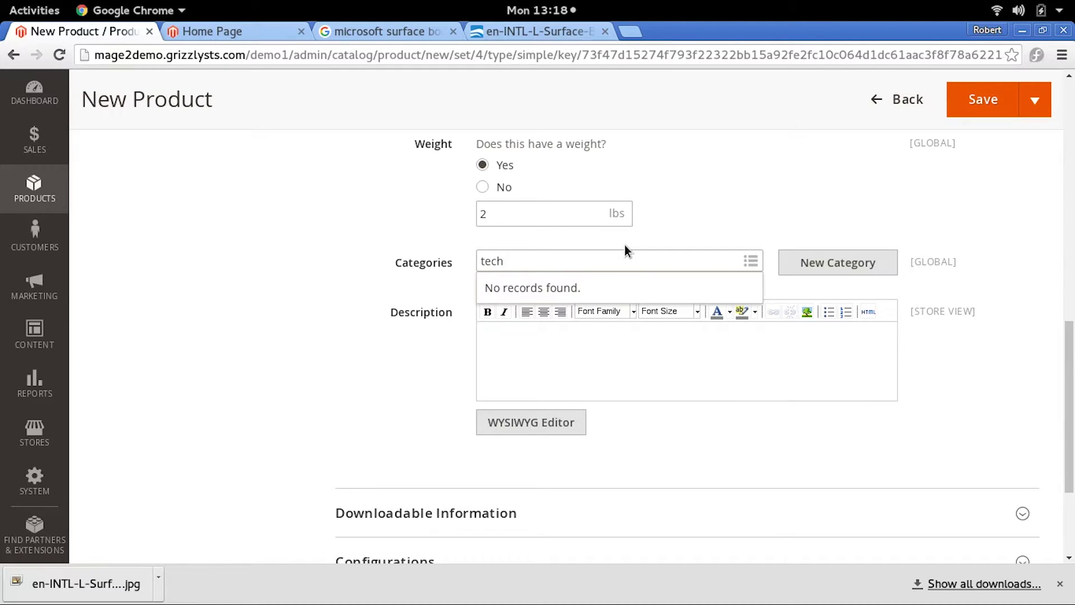
key(BackSpace)
text(h)
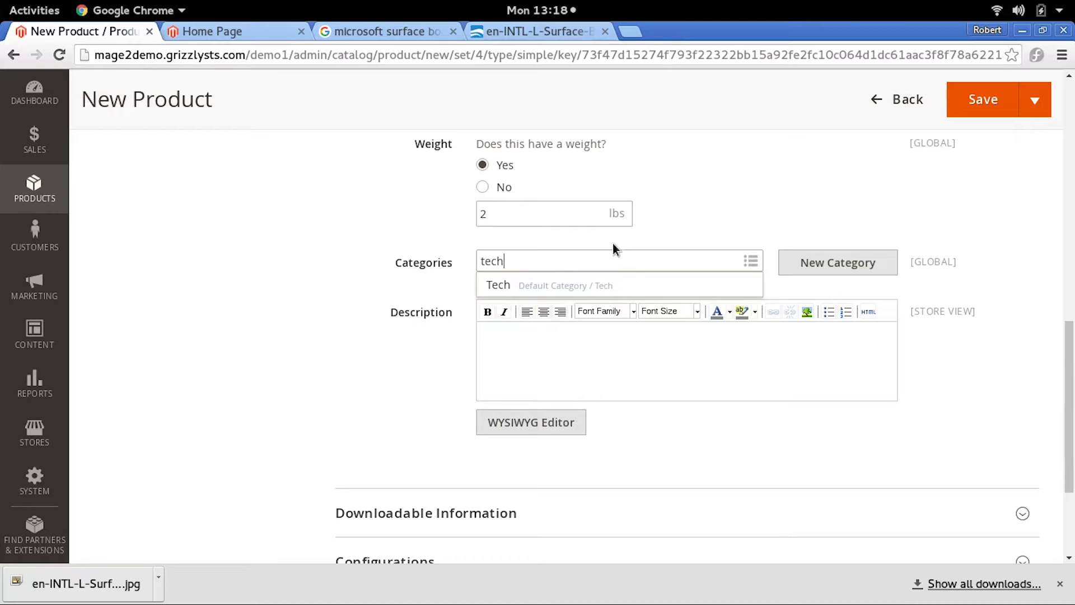
click(528, 285)
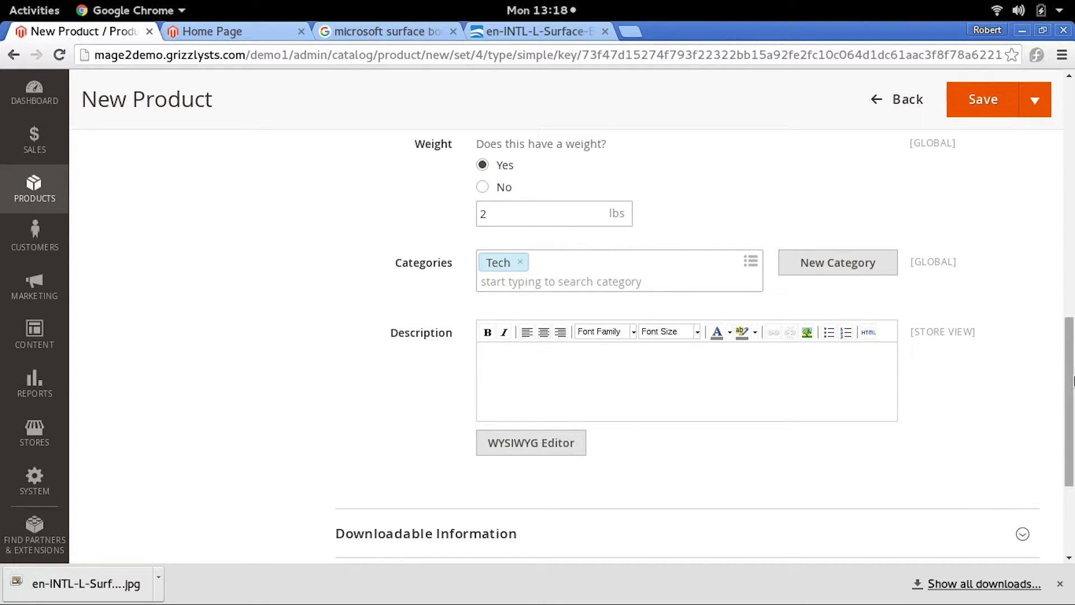
Step: Write the product description "Awesome Surface Book." in the WYSIWYG editor and submit it
scroll(1050, 447, down, 3)
scroll(1028, 391, up, 2)
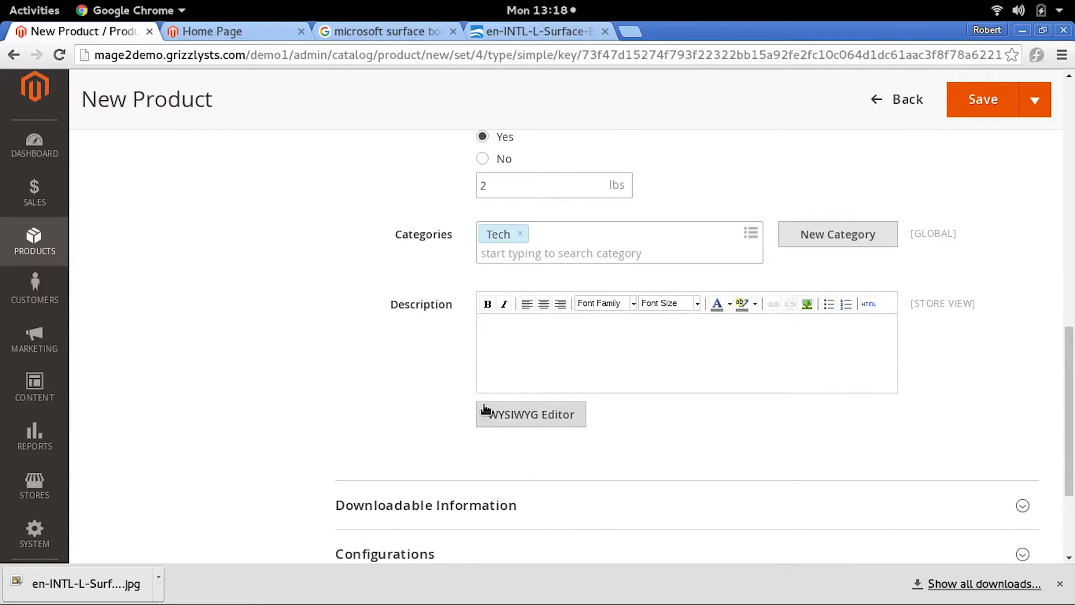
click(491, 415)
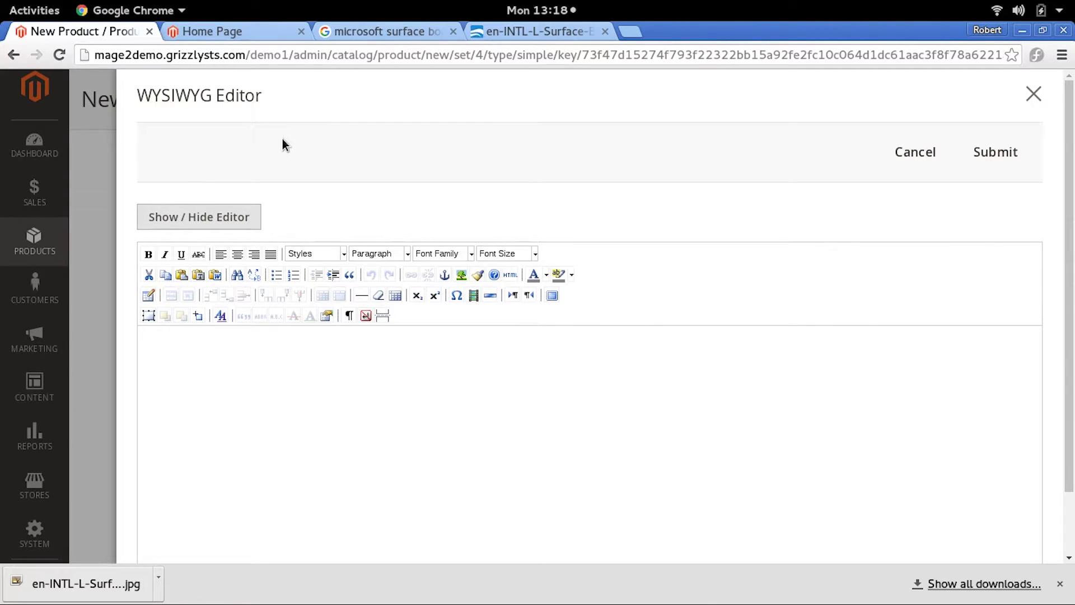
text(Awesome Surface Book.)
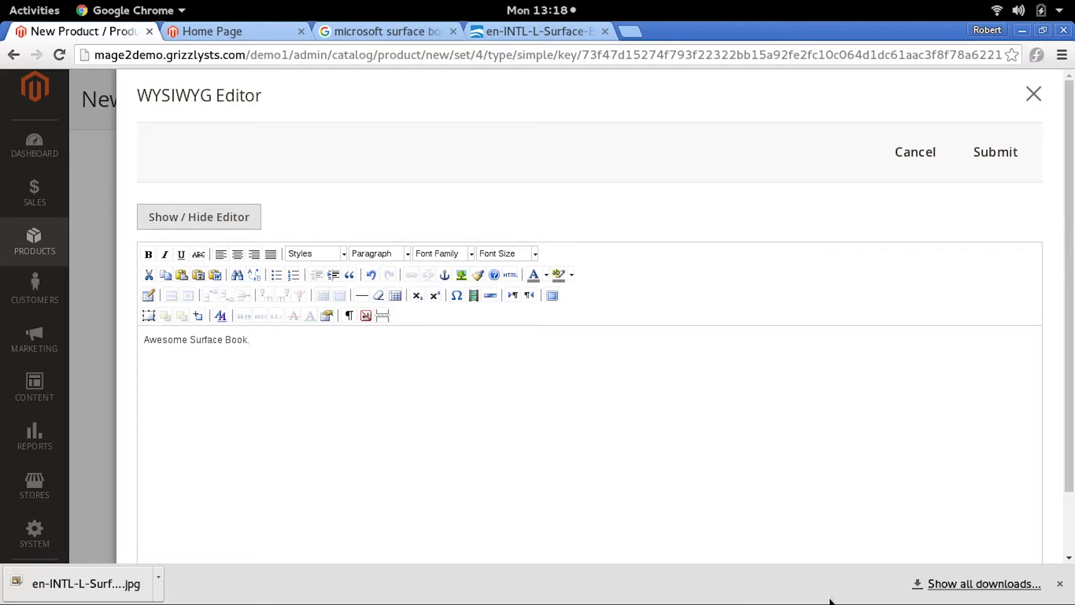
click(993, 161)
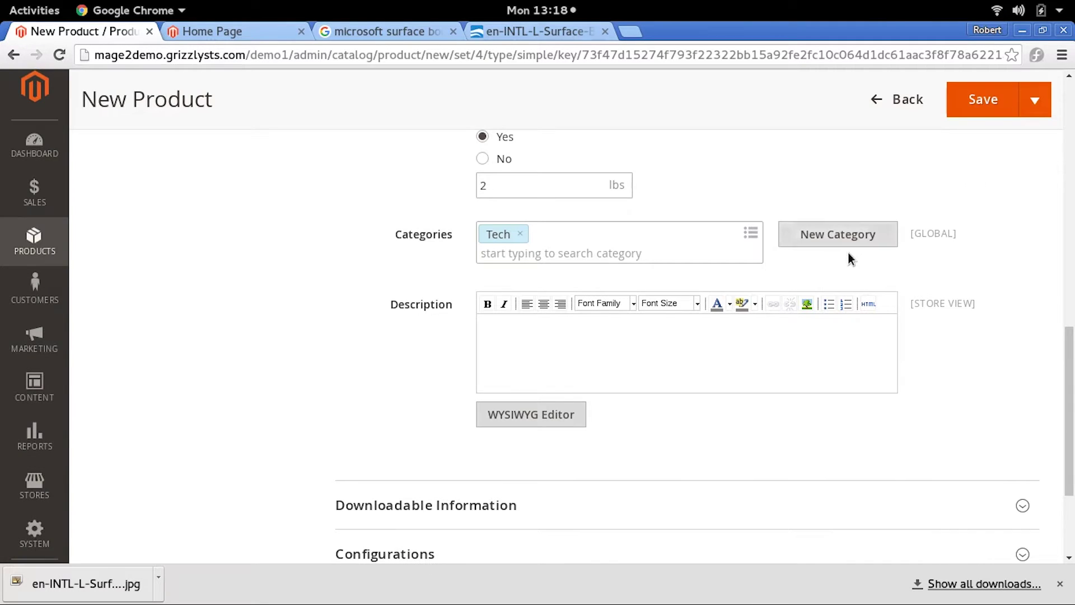
Step: Review the product form from its basic details down to the Downloadable Information and Configurations sections, expanding Configurations
scroll(1073, 406, up, 10)
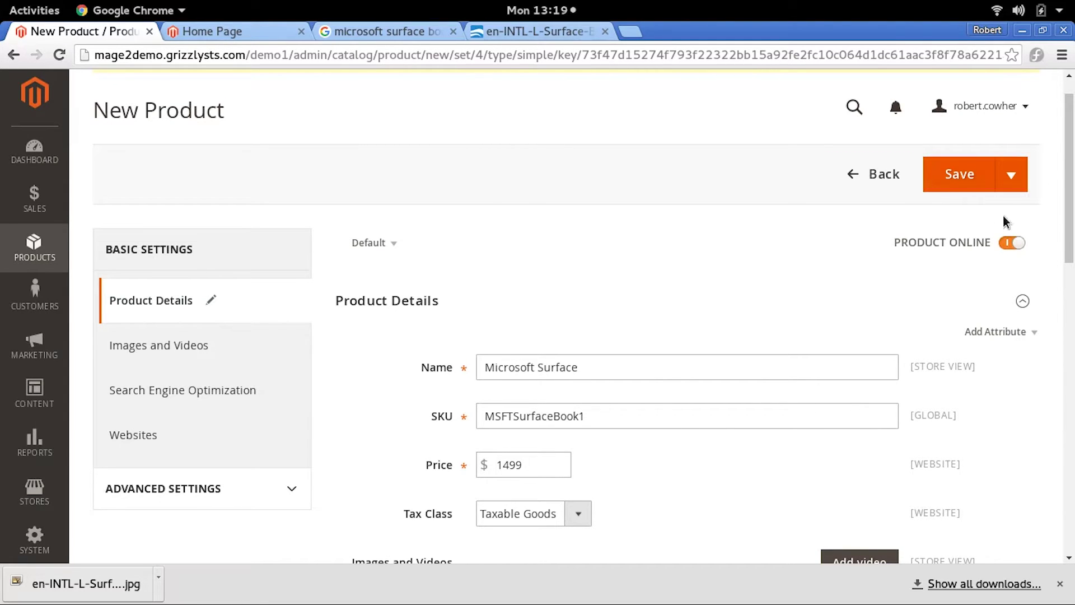
drag(1073, 179, 1058, 510)
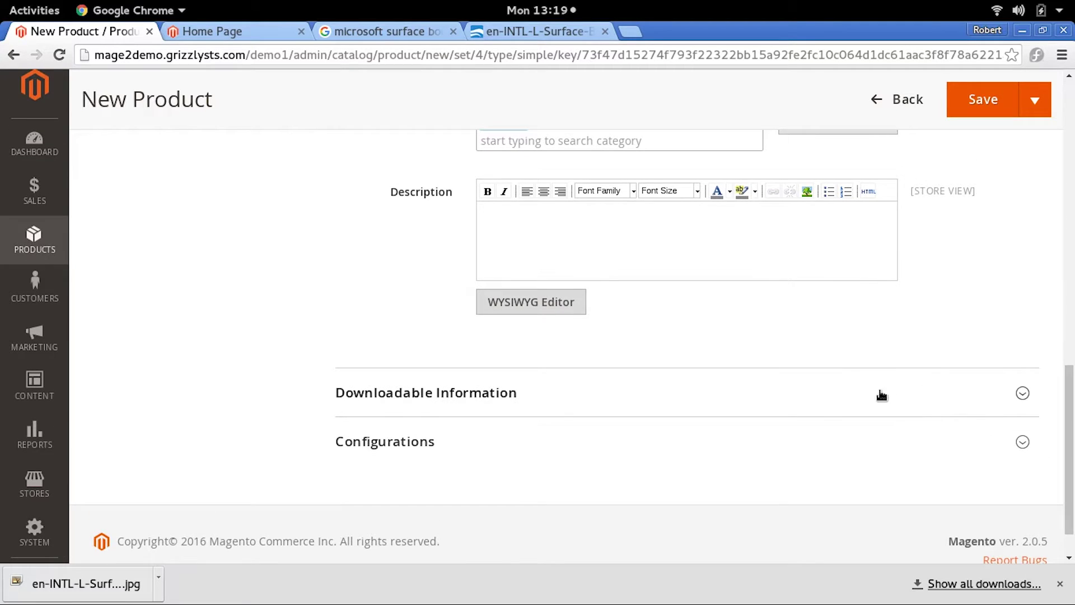
click(863, 395)
click(864, 396)
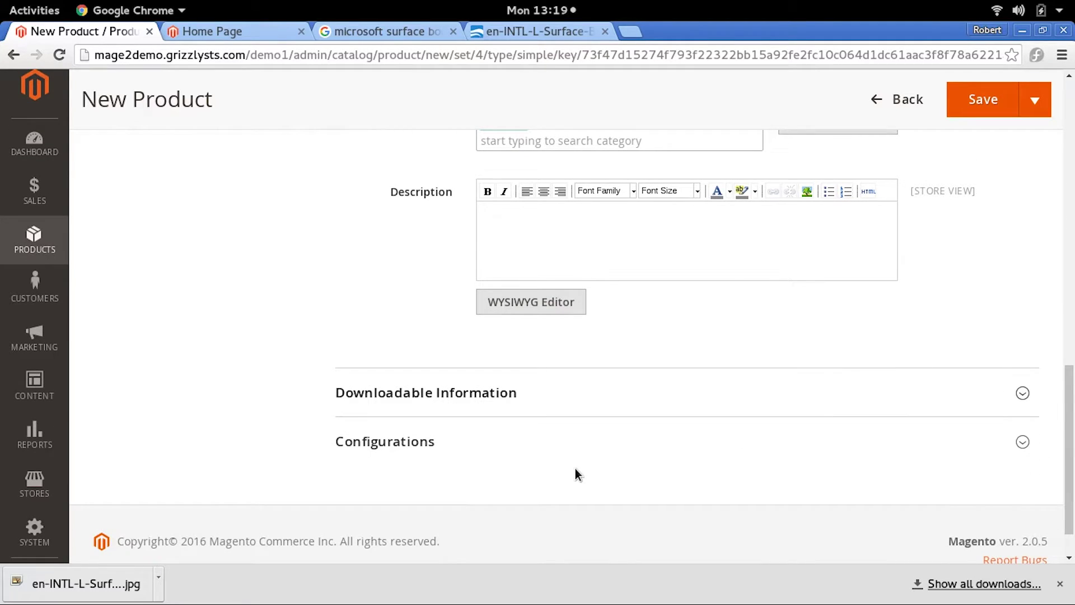
click(409, 445)
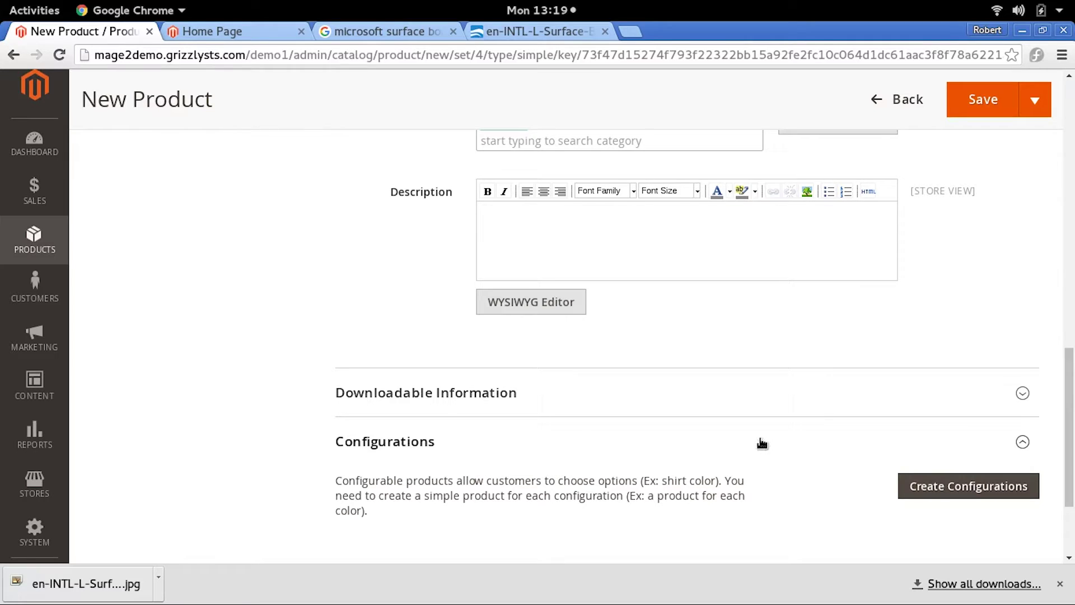
drag(1073, 417, 1020, 128)
Step: Shorten the product's SKU to MSFTSurfaceBook and save the product
click(931, 182)
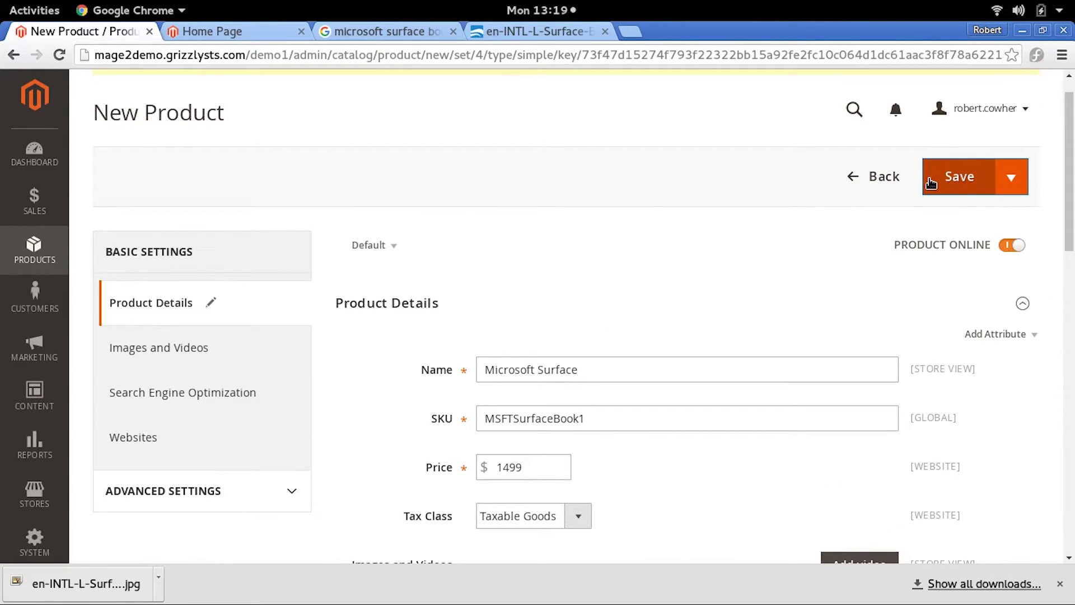
double_click(733, 424)
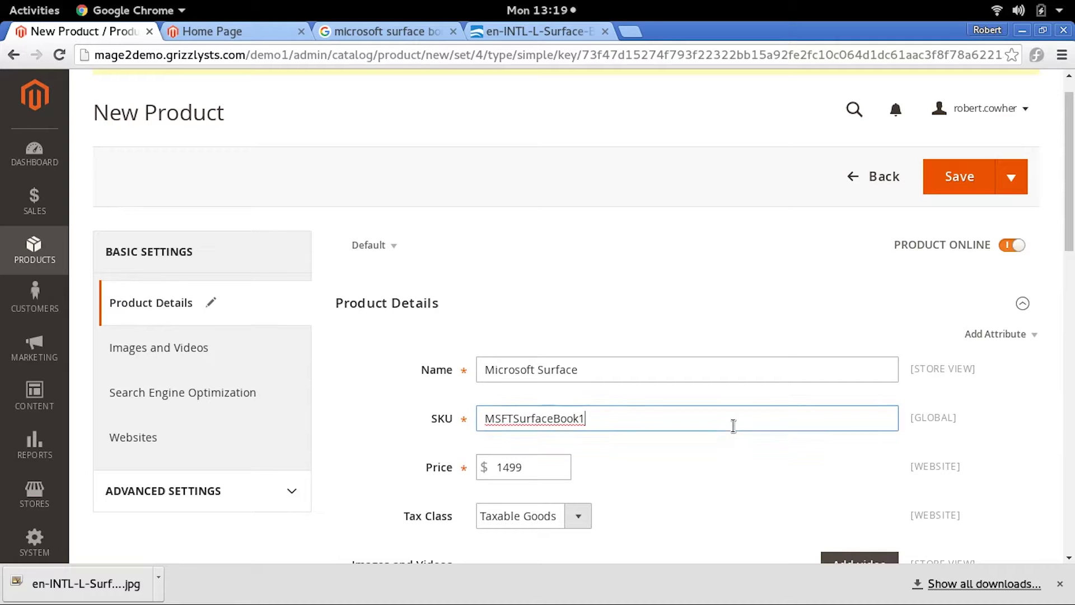
key(End)
key(BackSpace)
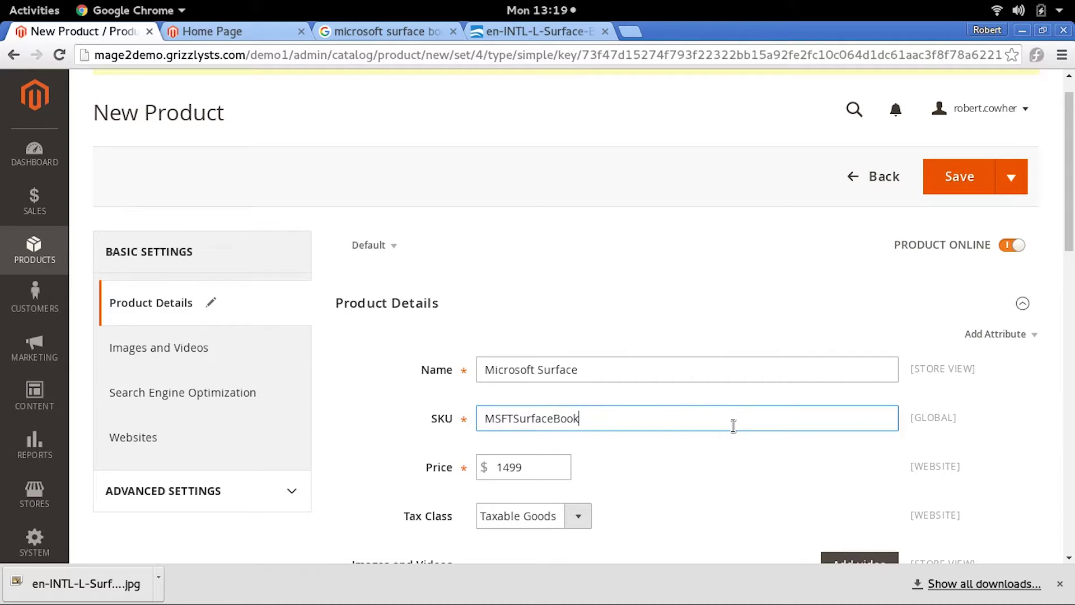
click(952, 185)
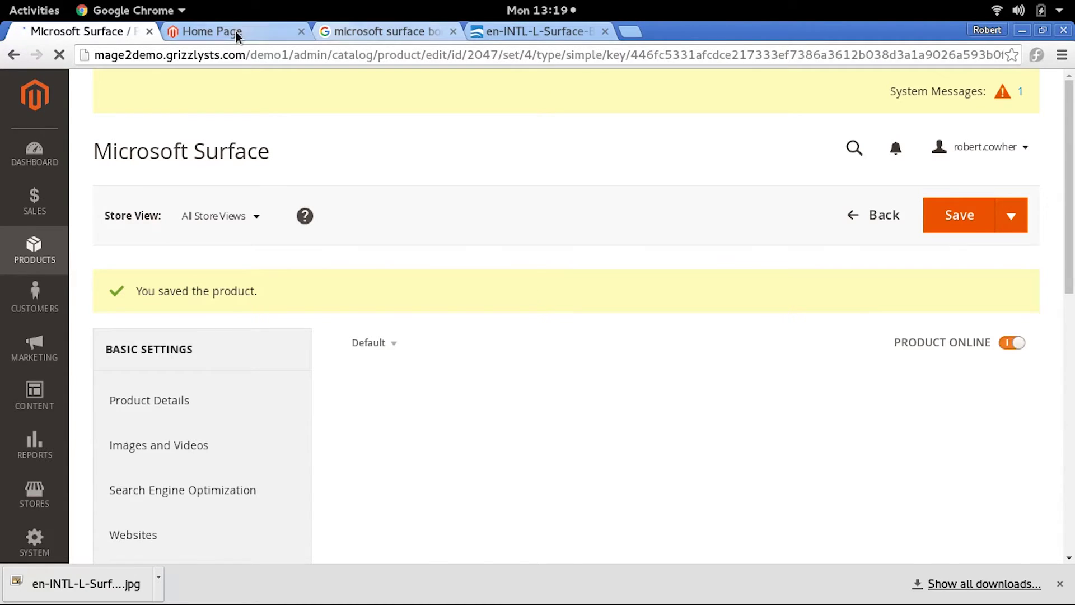
Step: Reload the storefront home page and view the product listing of the Tech category
click(235, 32)
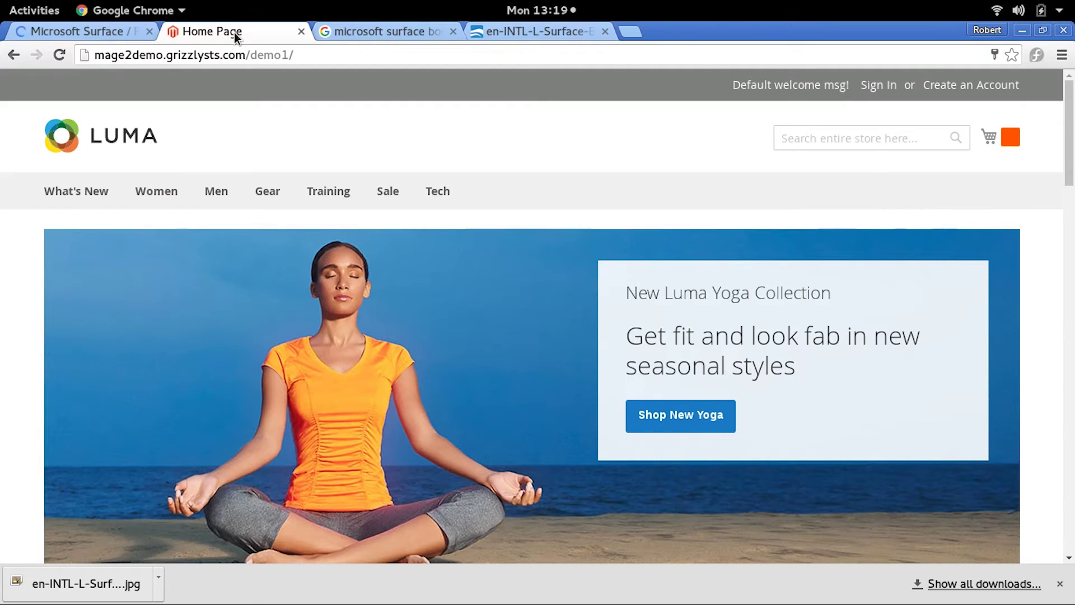
click(185, 56)
key(Return)
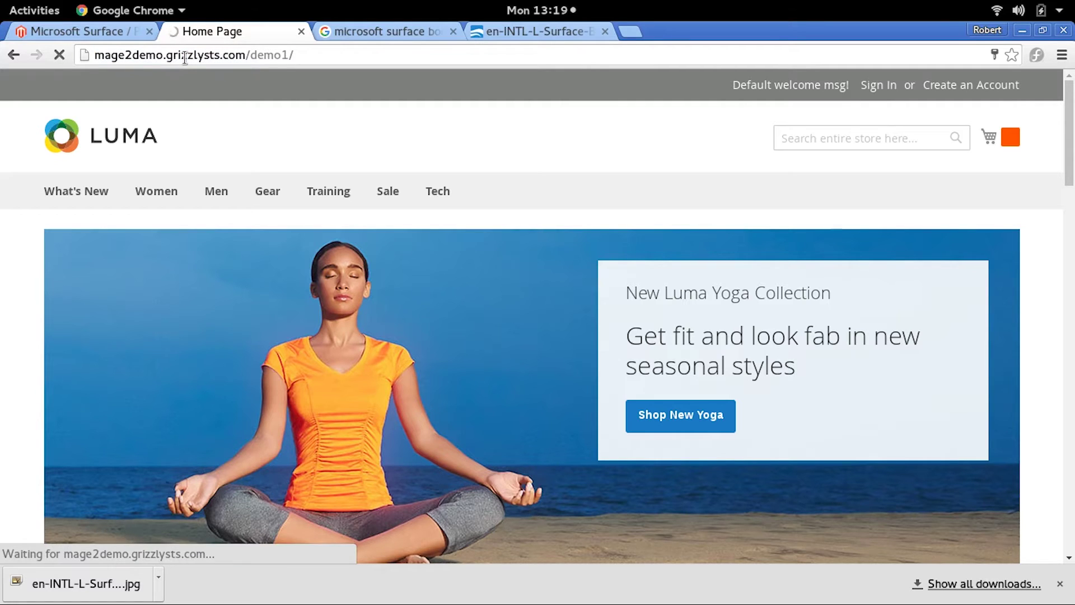
click(440, 192)
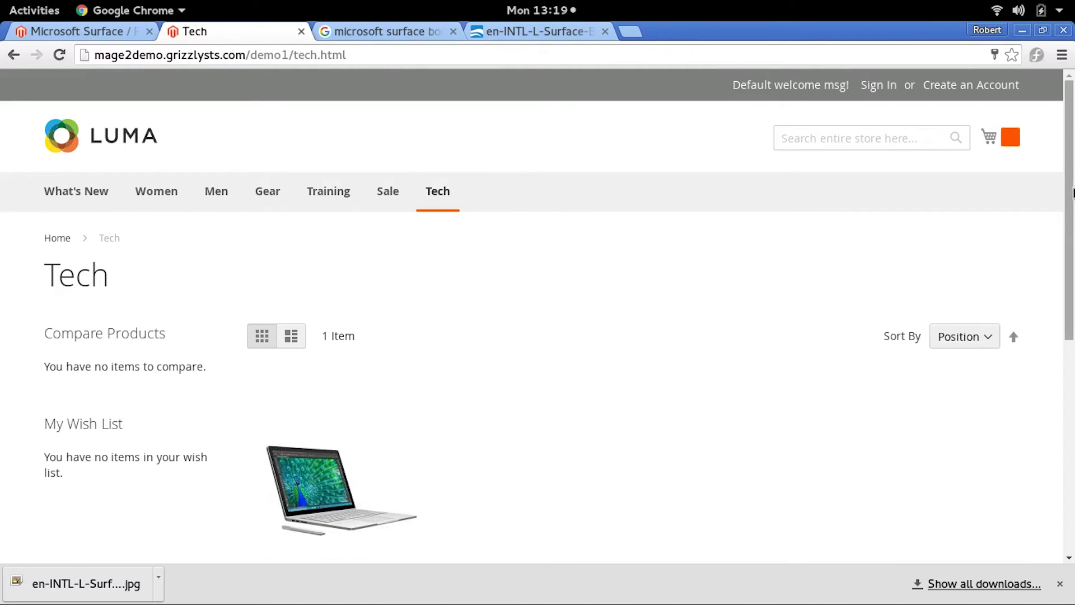
scroll(493, 195, down, 3)
mouse_move(322, 293)
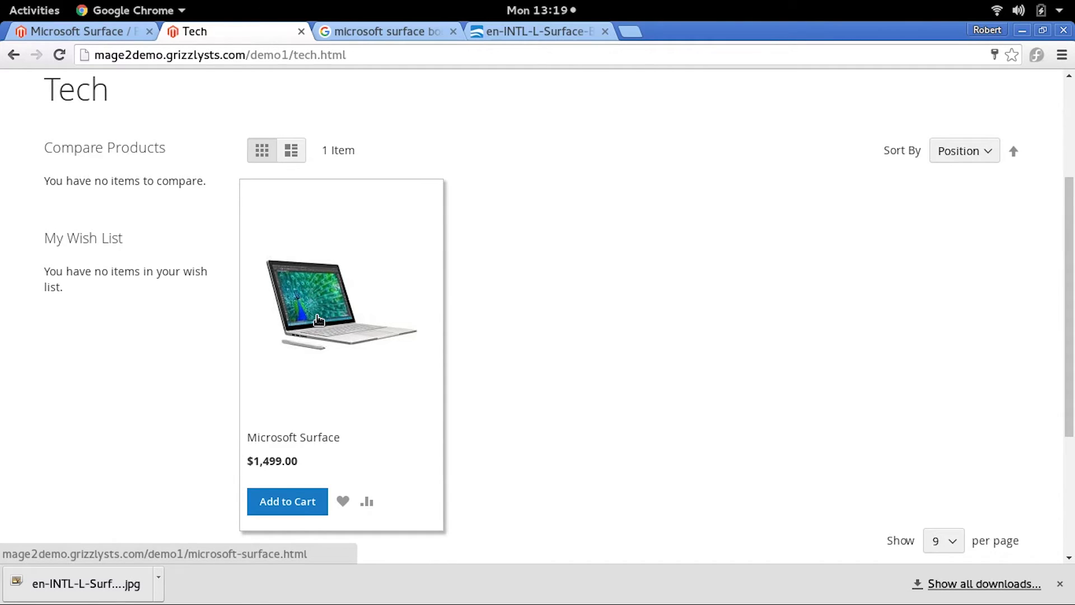
Step: Open the Microsoft Surface product page and check its image, price, stock status, SKU and description in the details section
click(317, 316)
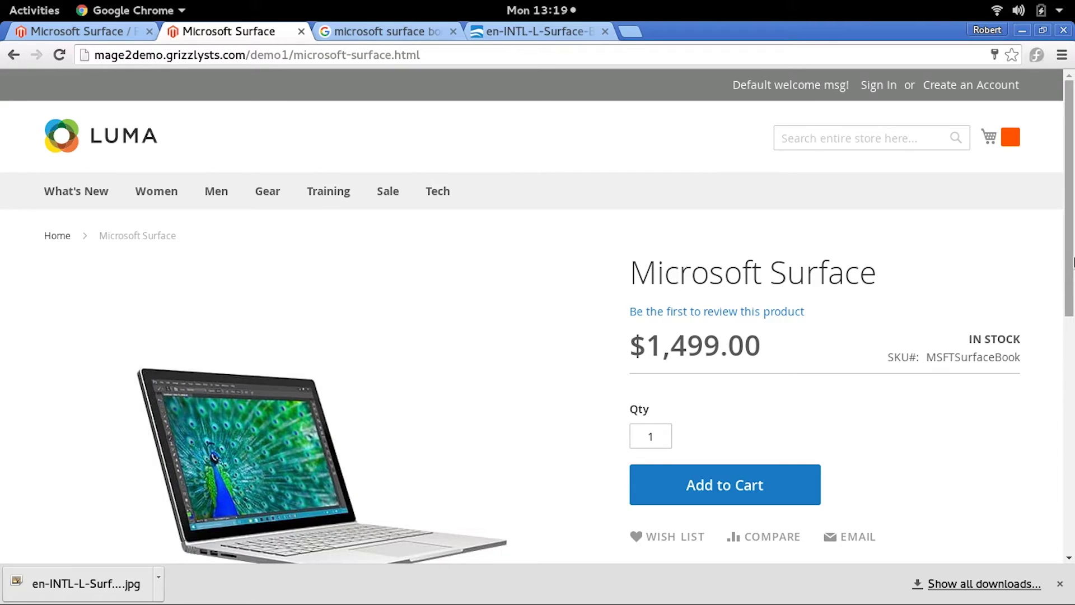
scroll(1072, 261, down, 4)
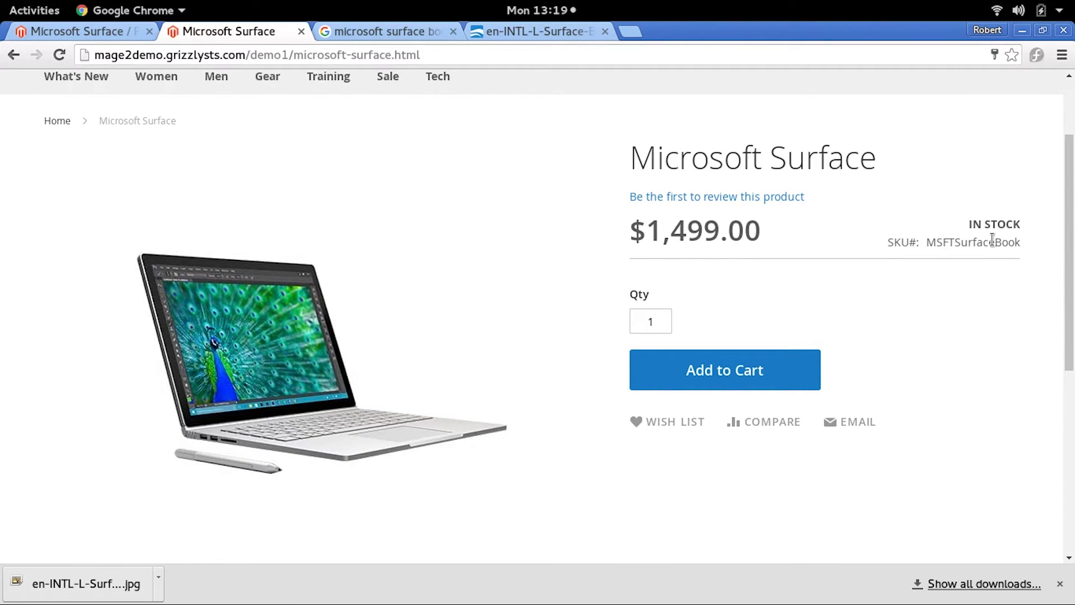
scroll(1068, 305, down, 4)
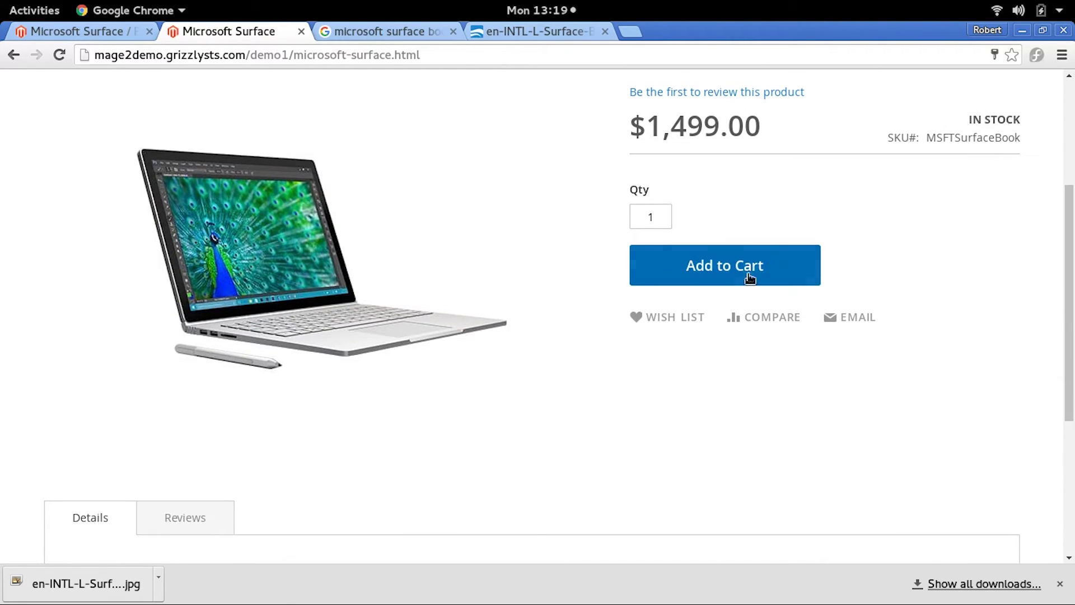
scroll(1069, 335, down, 10)
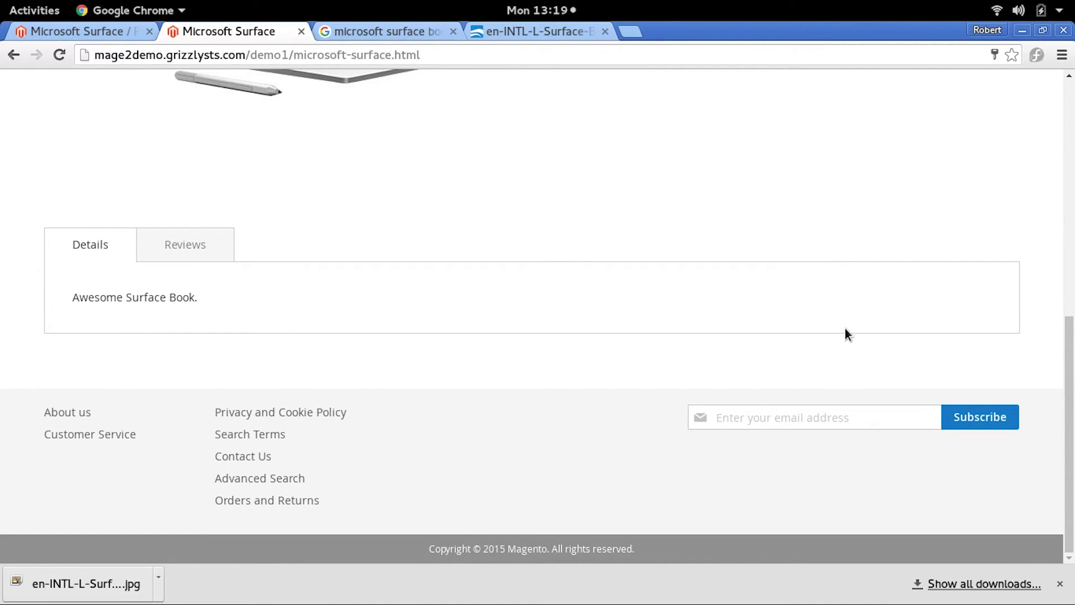
scroll(1069, 391, up, 10)
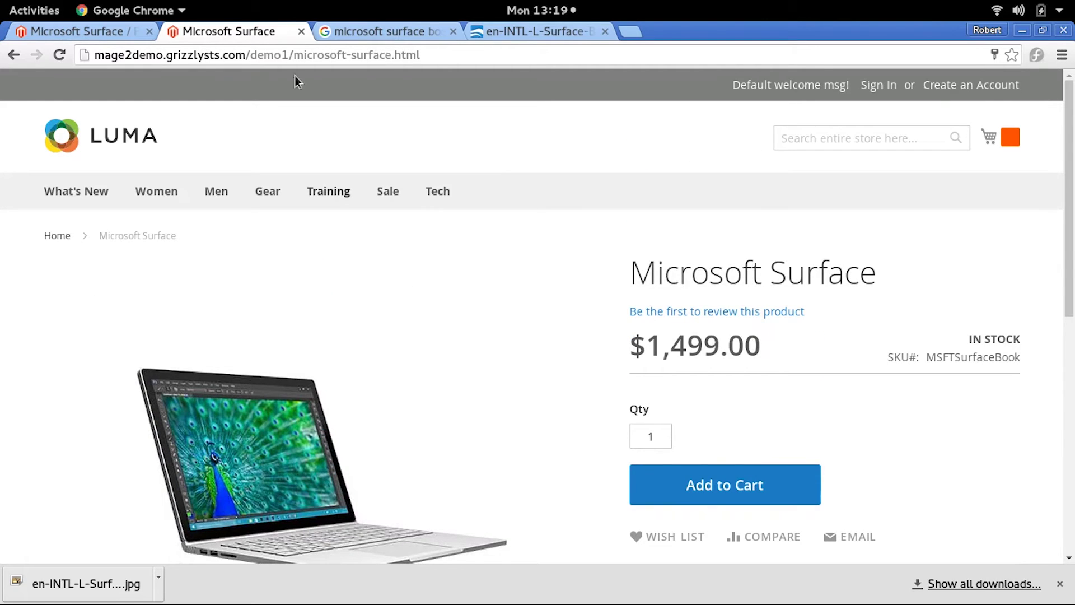